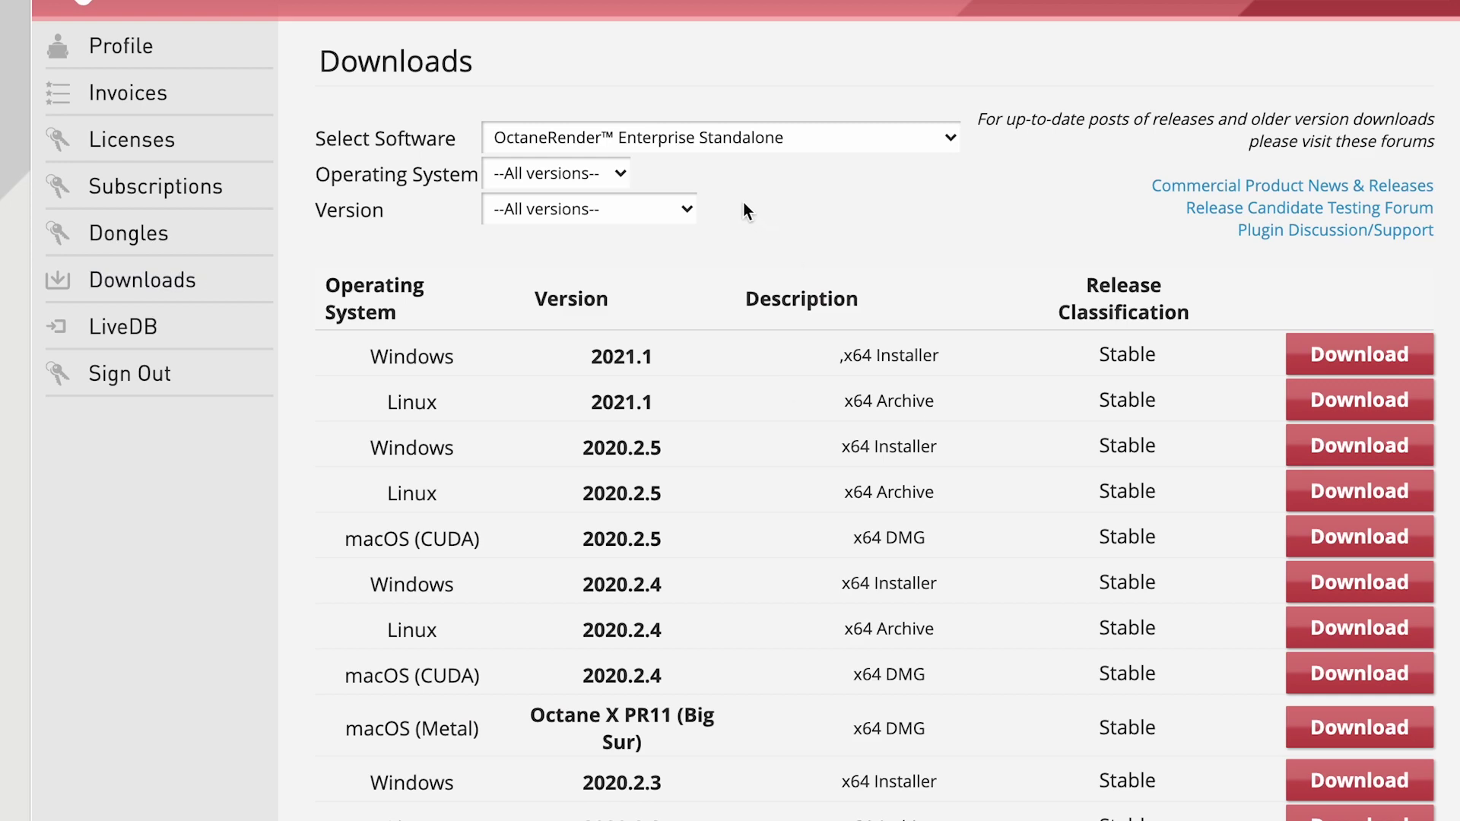
Filter the OTOY downloads to Cinema 4D on macOS (Metal)
click(699, 141)
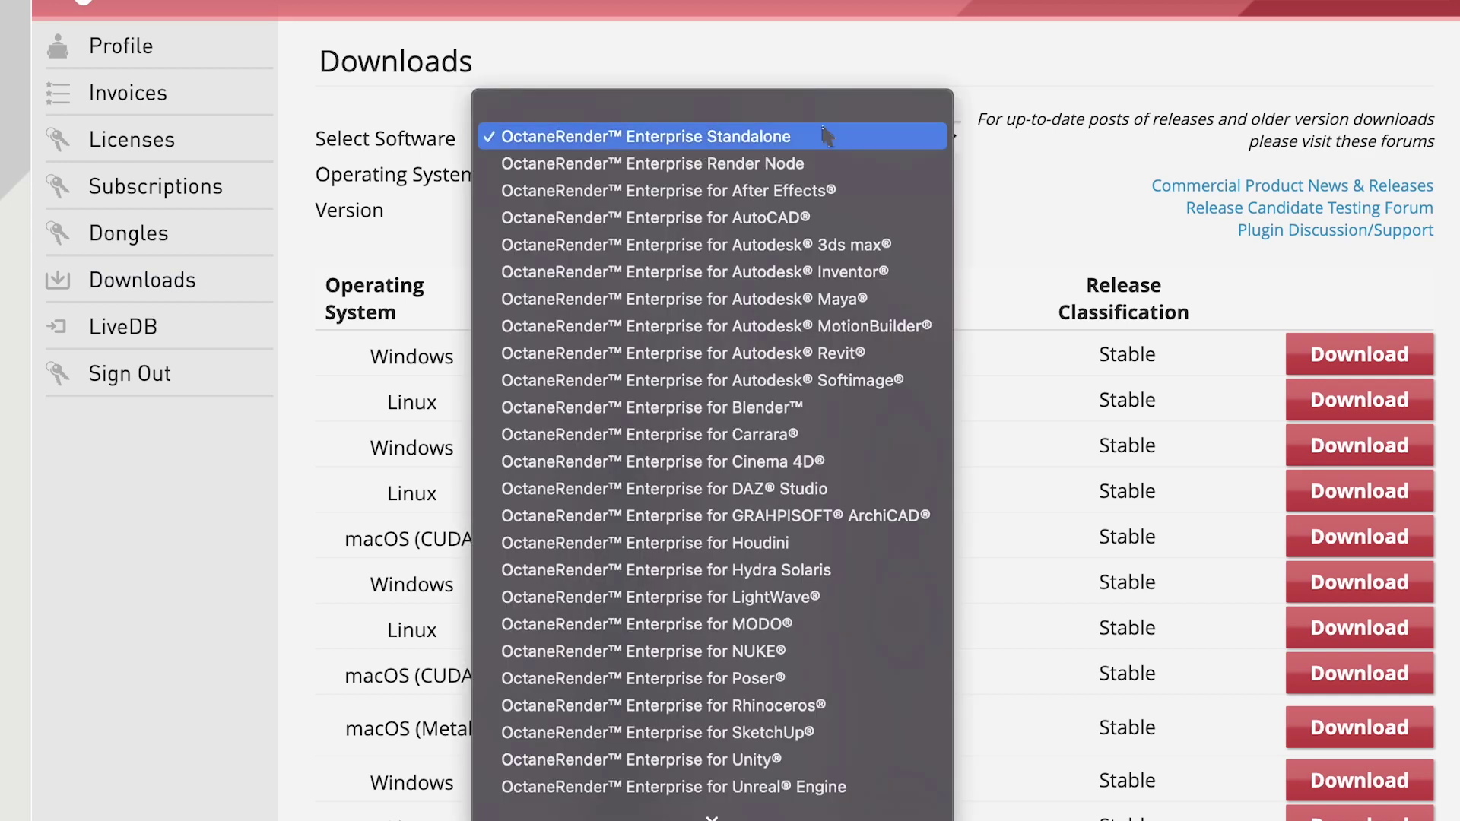
scroll(791, 305, down, 5)
click(764, 245)
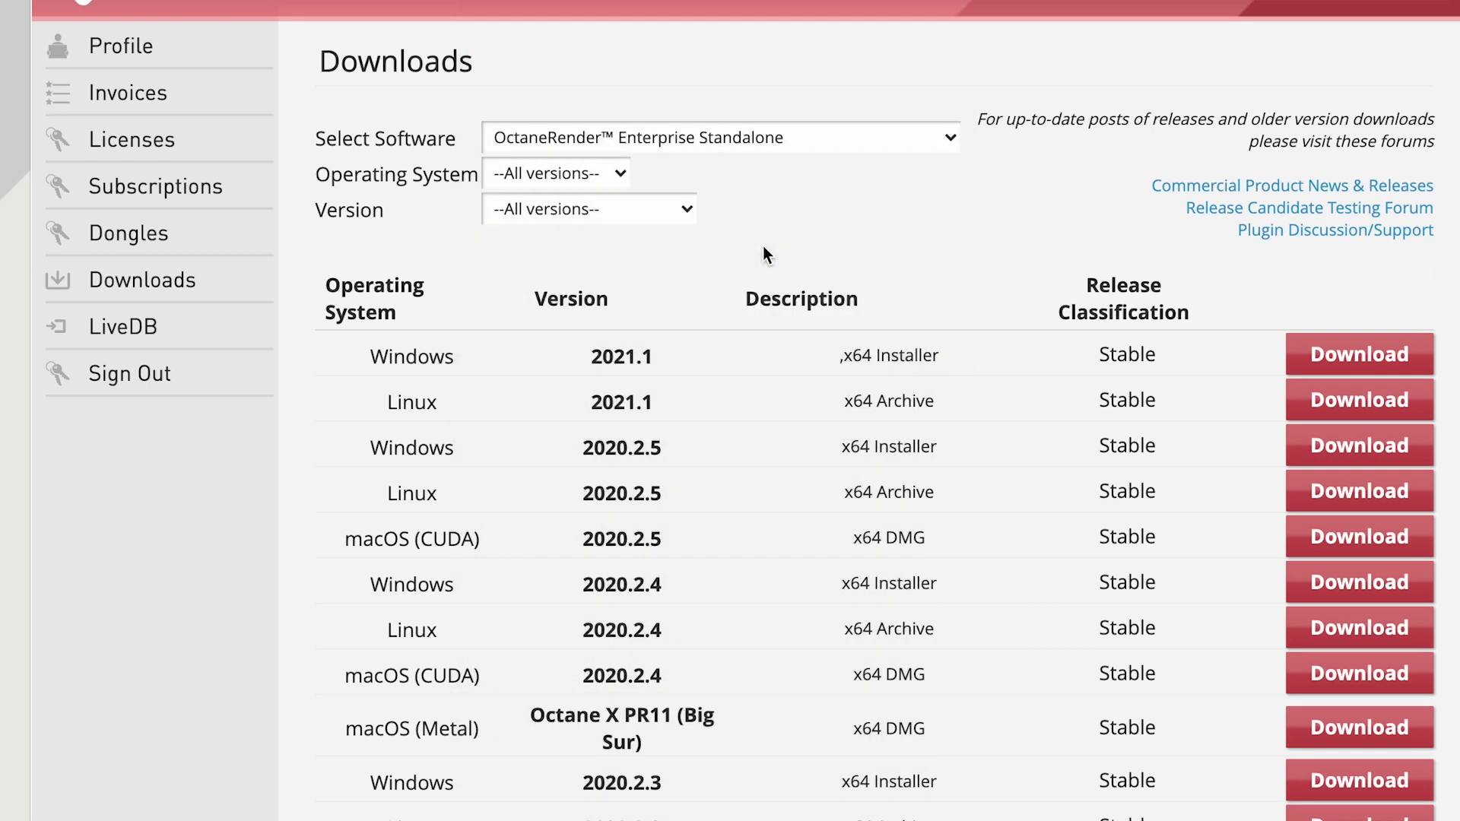
click(607, 172)
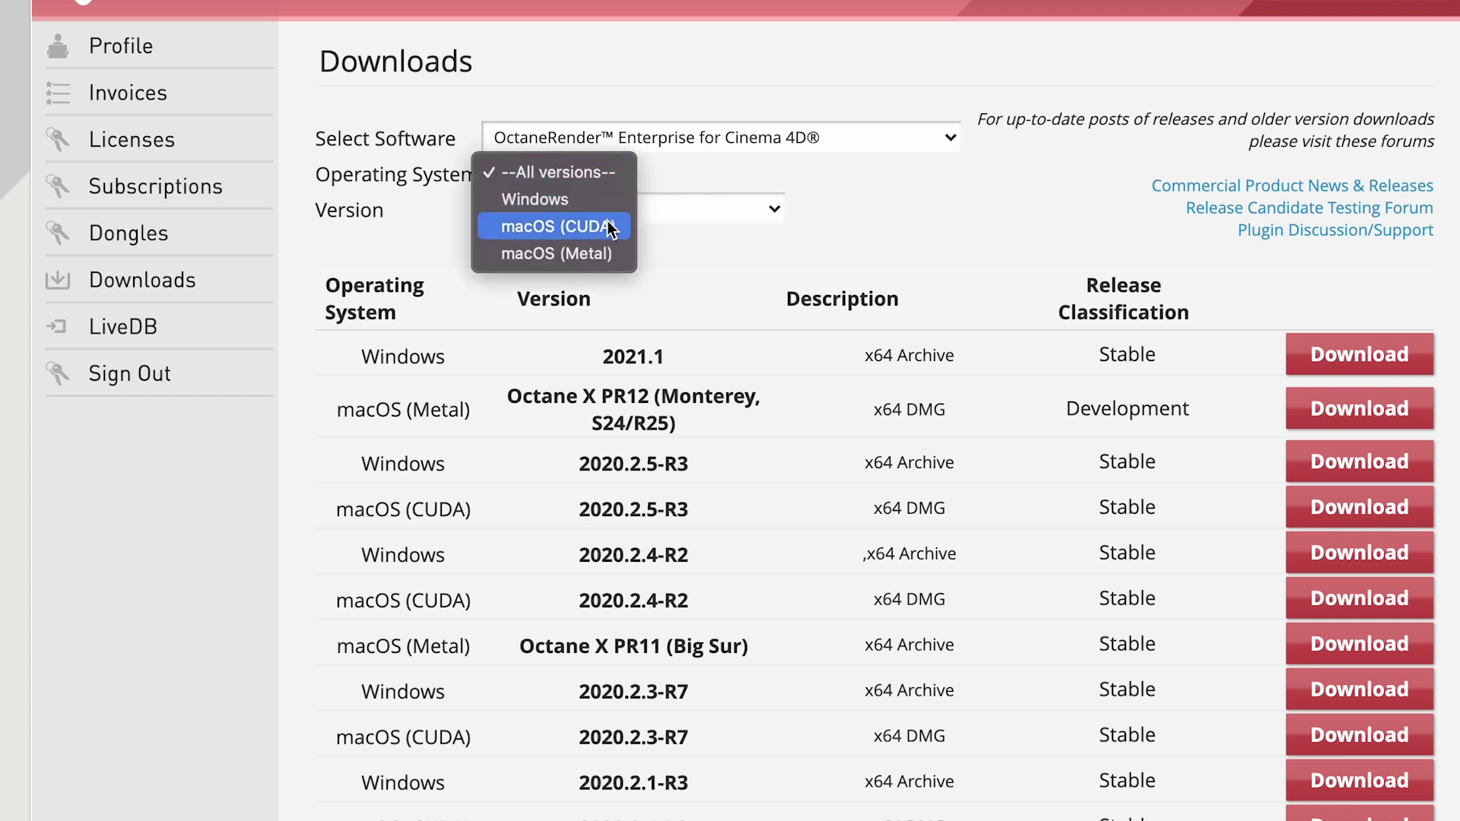
click(606, 253)
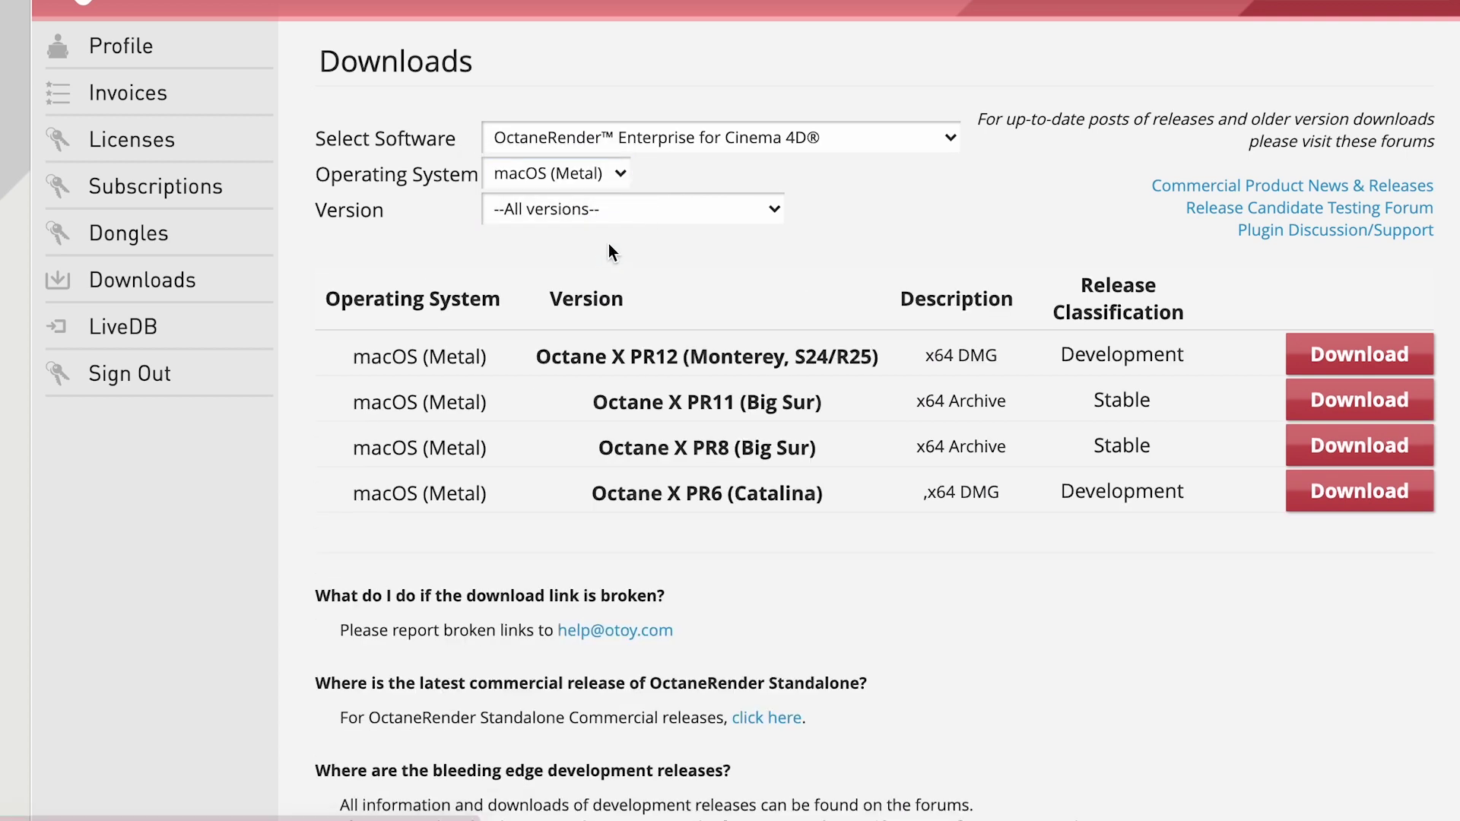
Select the Octane X PR12 (Monterey, S24/R25) release and scroll through its details
triple_click(842, 353)
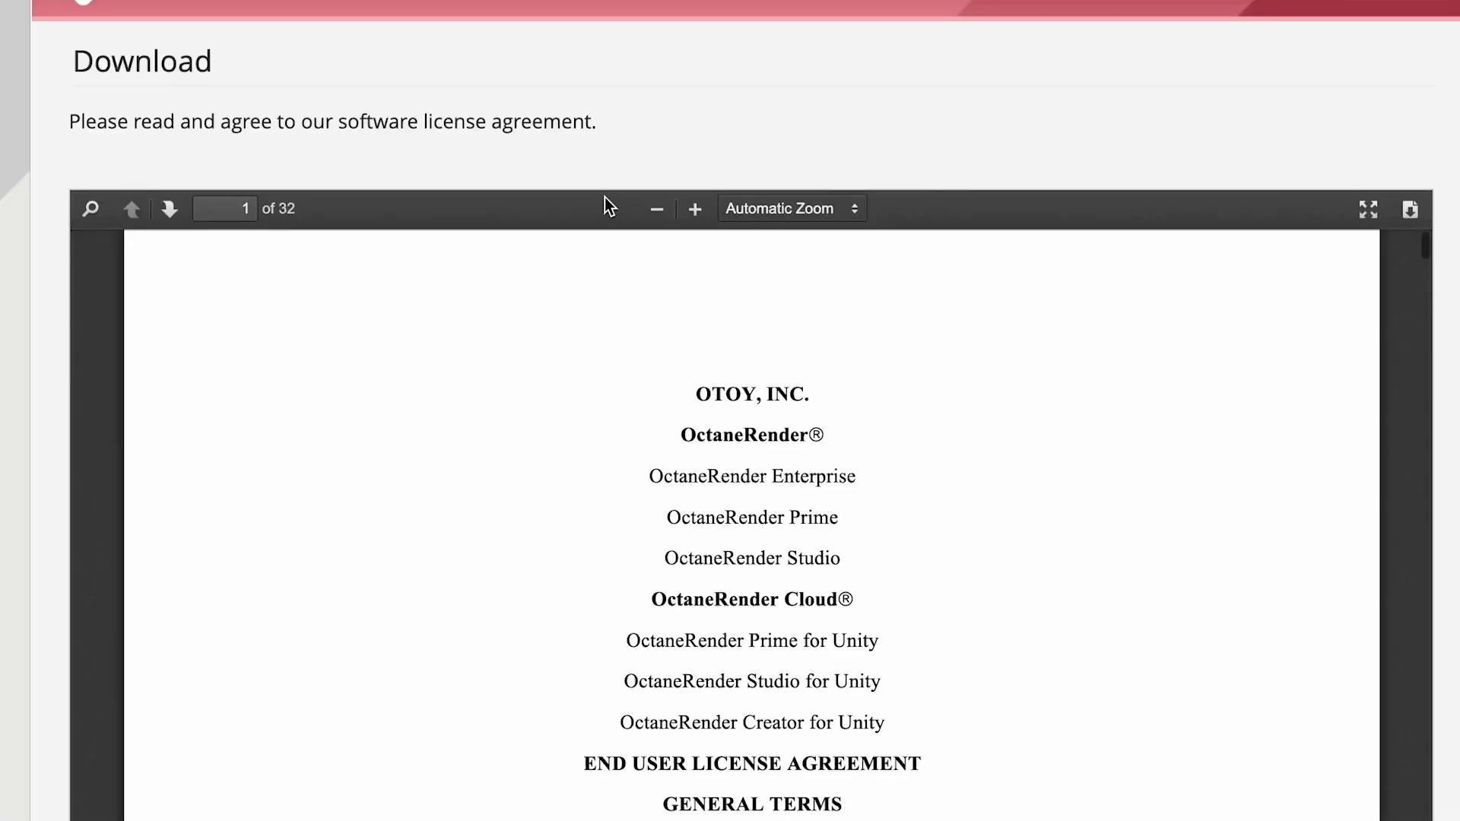
scroll(604, 197, down, 5)
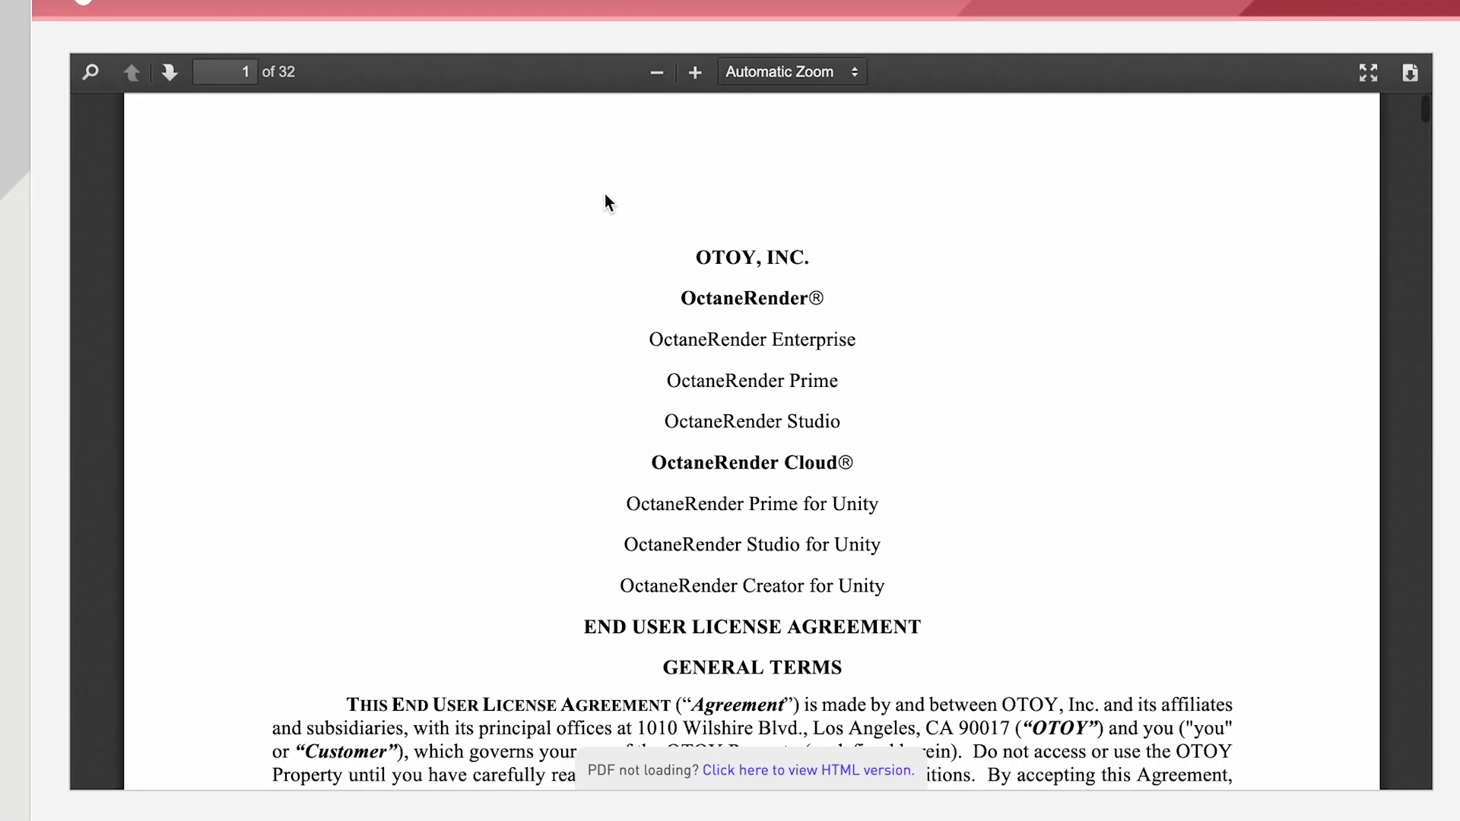
scroll(605, 193, down, 7)
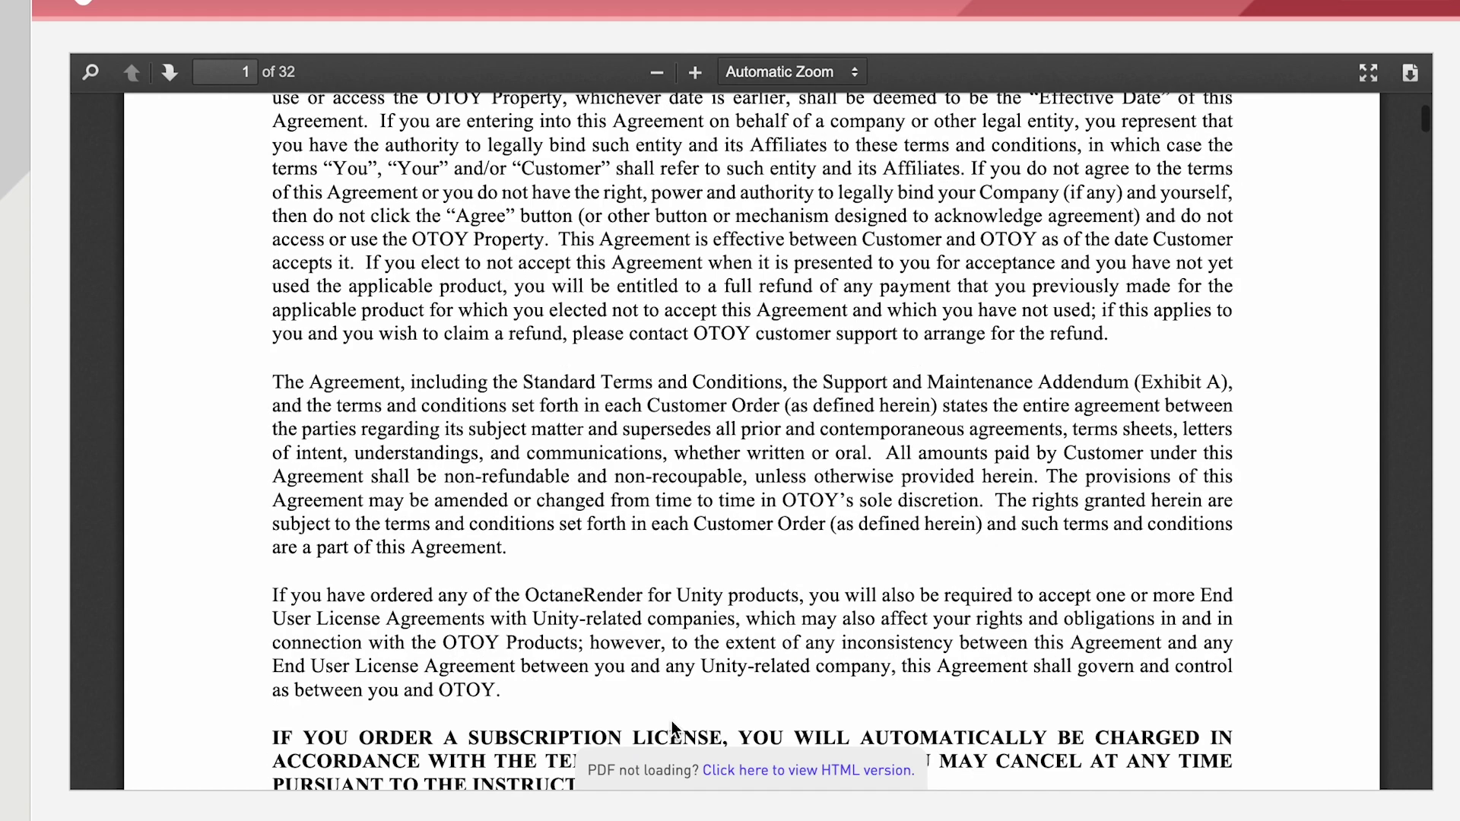
scroll(672, 721, up, 2)
scroll(672, 721, down, 6)
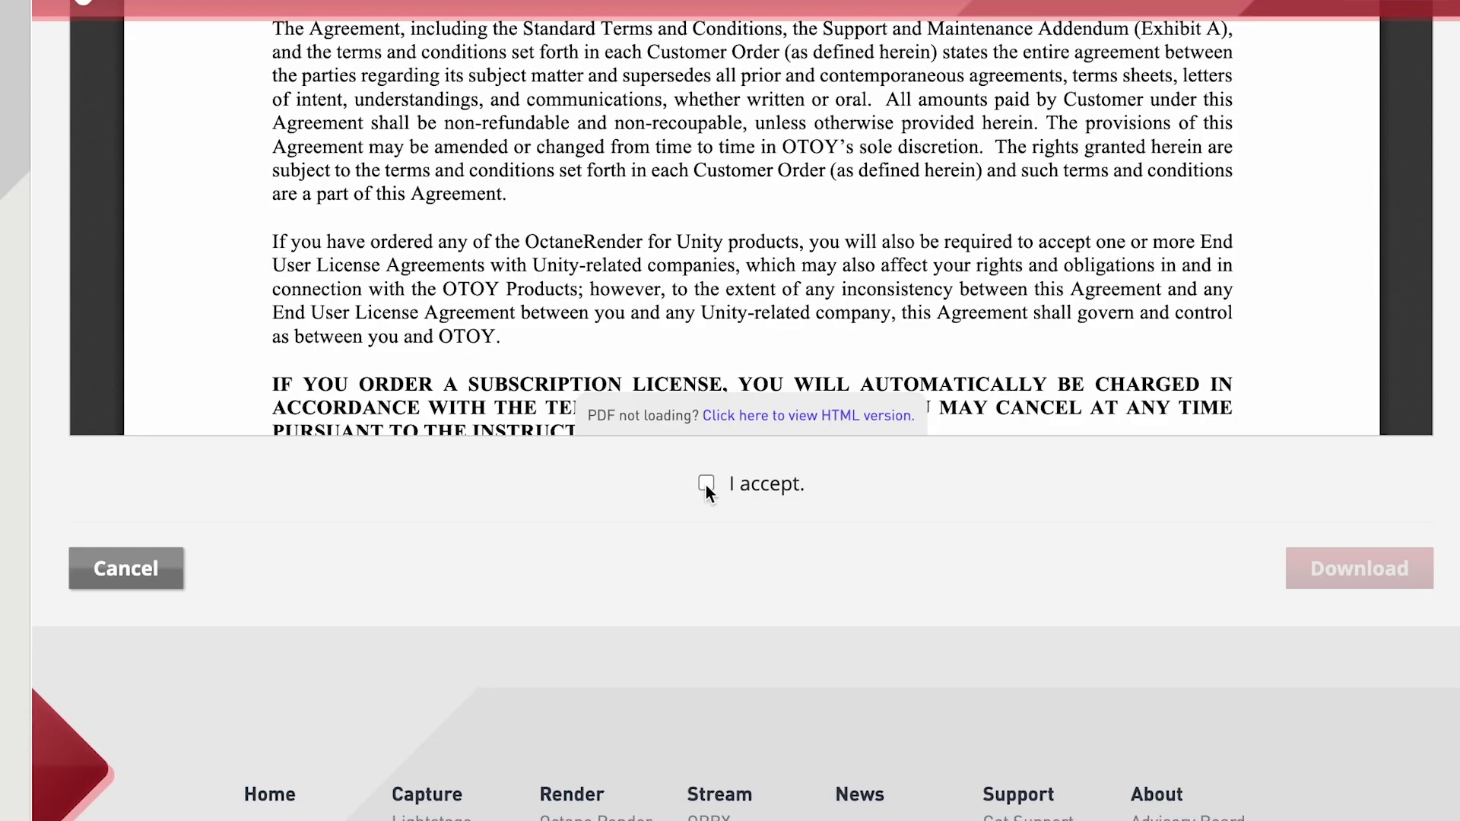
Accept the license, download the PR12 zip, and extract it in Finder
click(706, 485)
click(1357, 568)
click(206, 800)
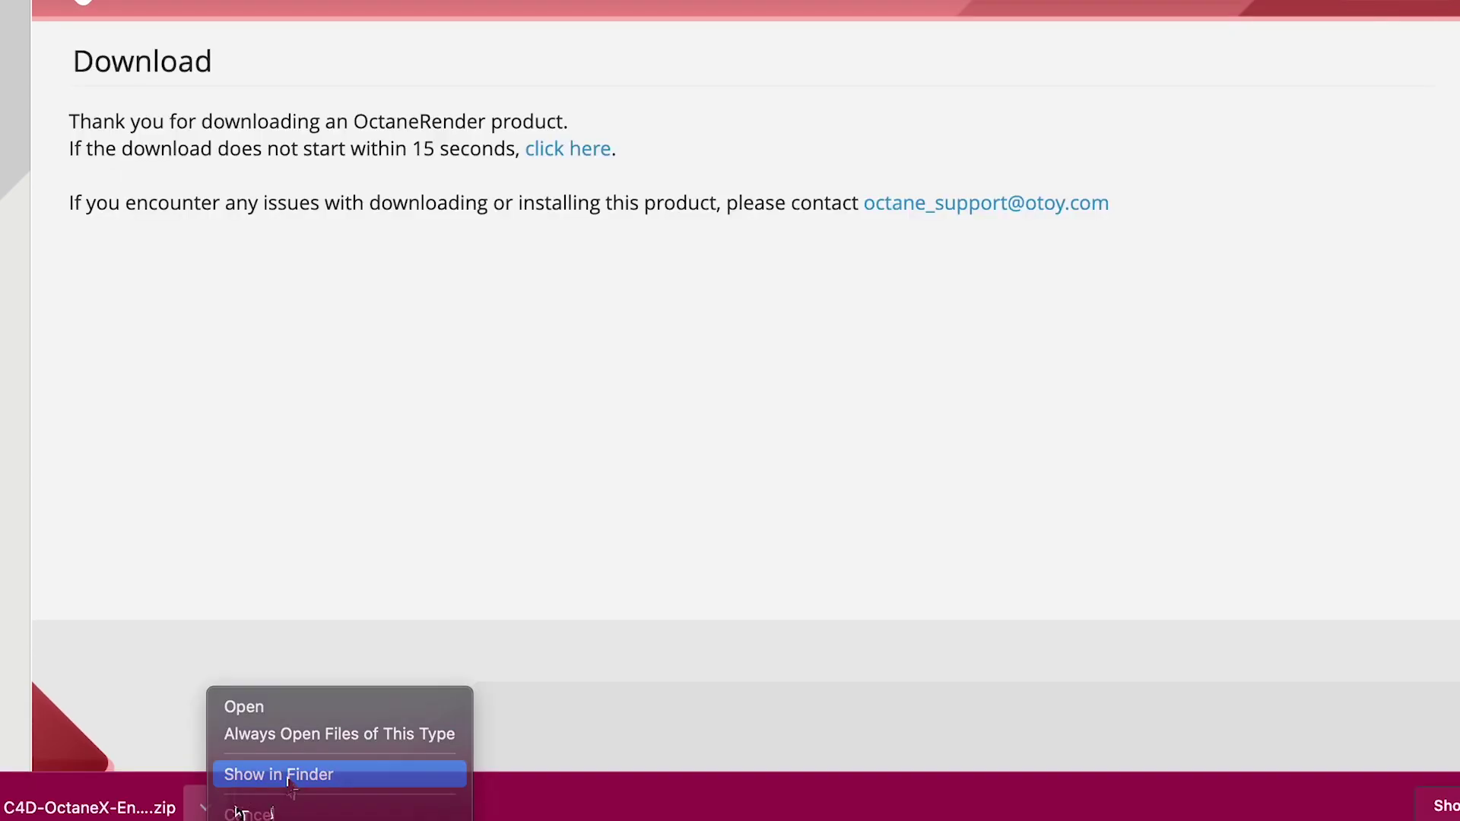
click(289, 773)
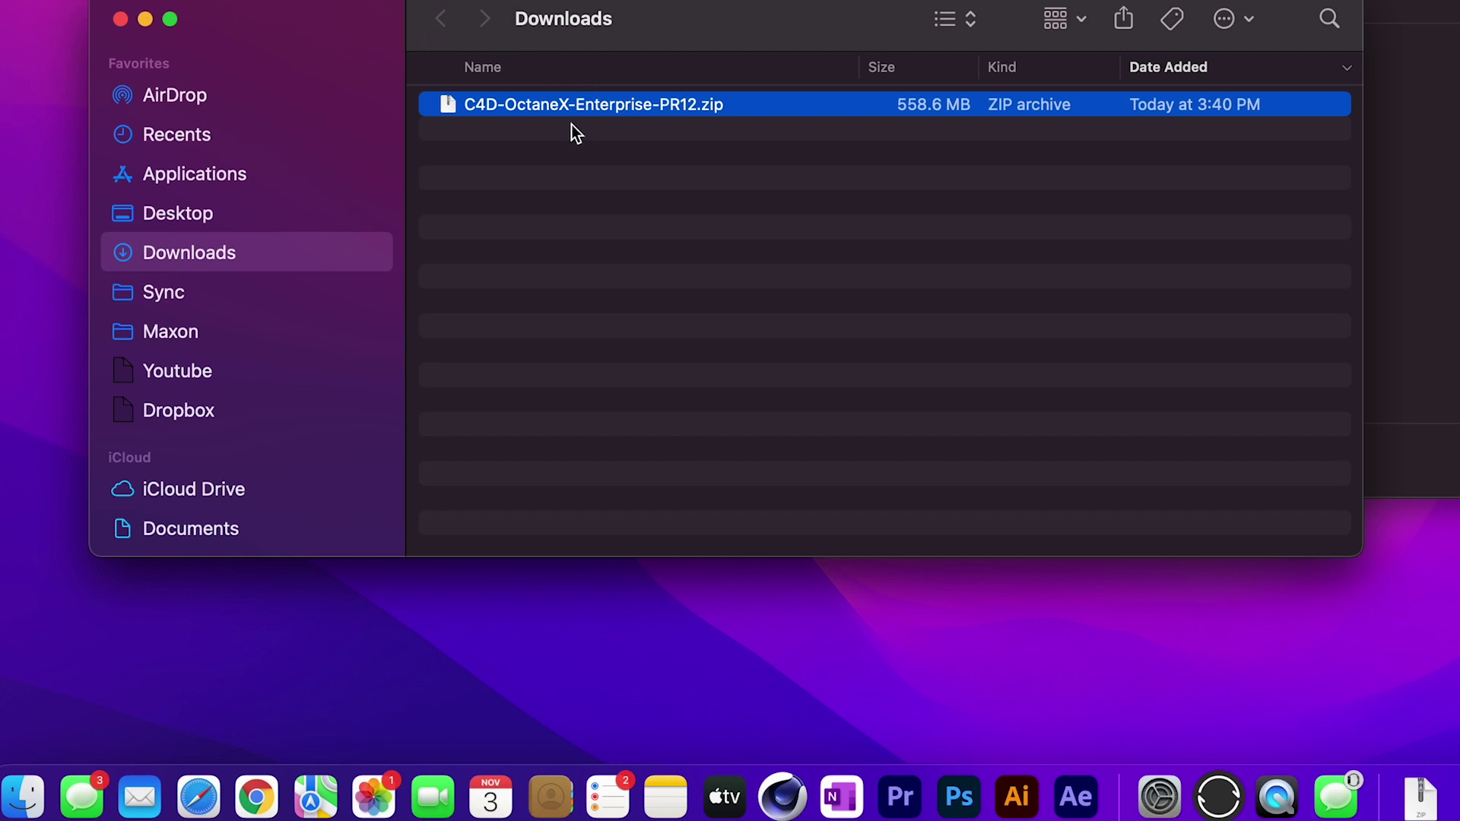
double_click(608, 120)
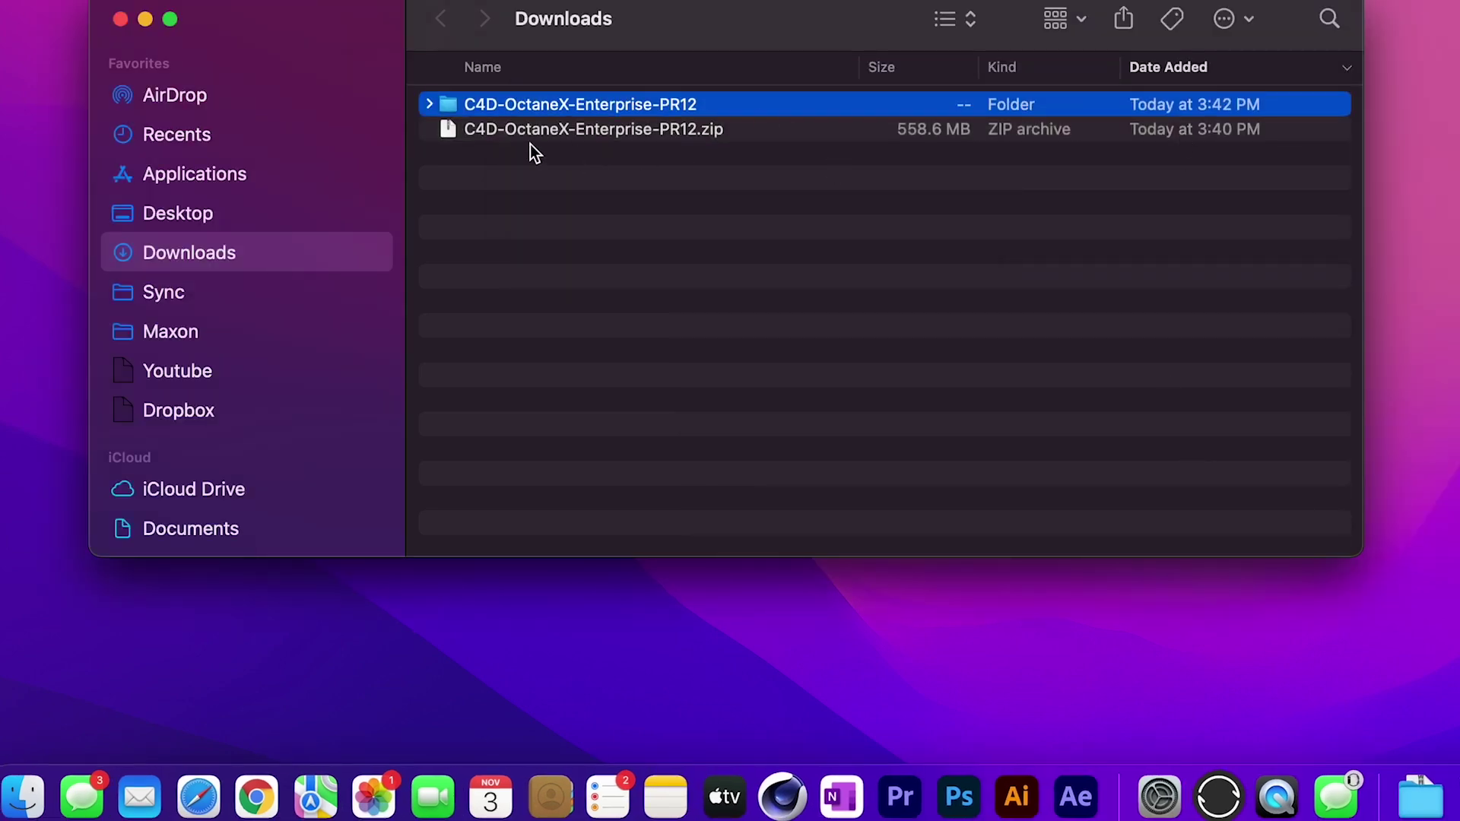
Trash the R19, R21 and S24 plugin files from the PR12 folder, keeping the R25 xlib
click(429, 105)
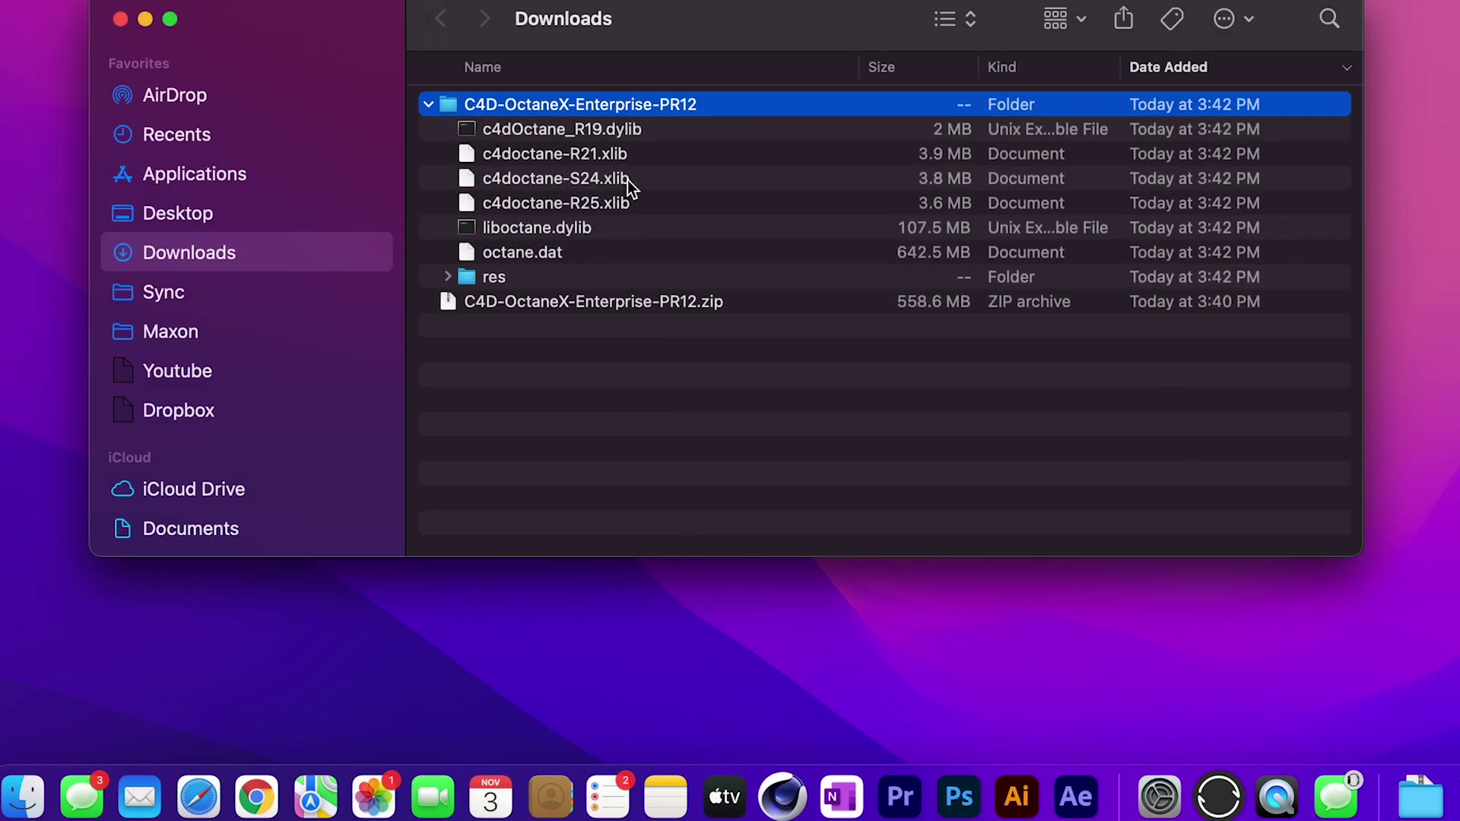
click(651, 139)
shift+click(632, 183)
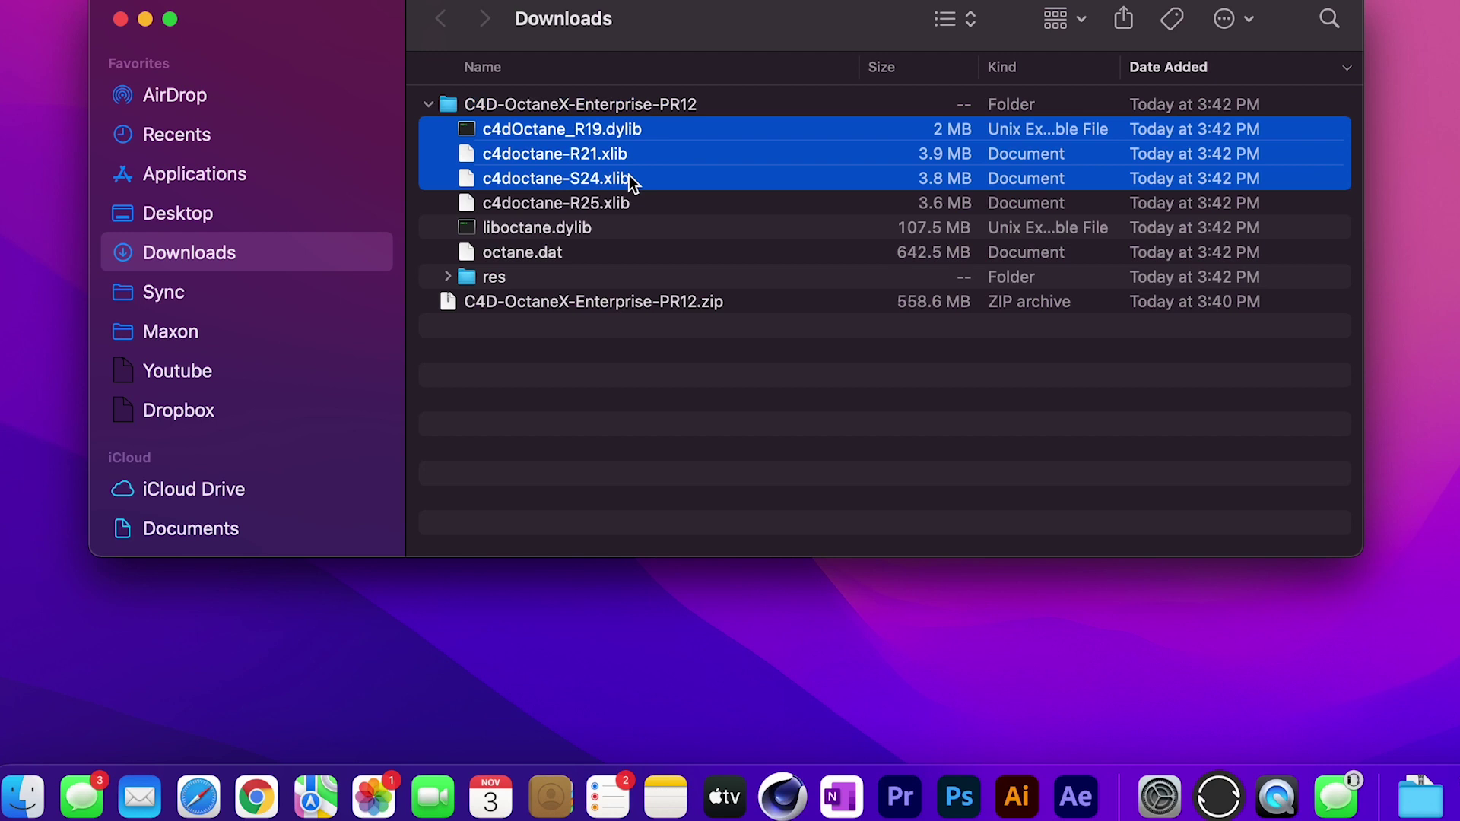
right_click(639, 146)
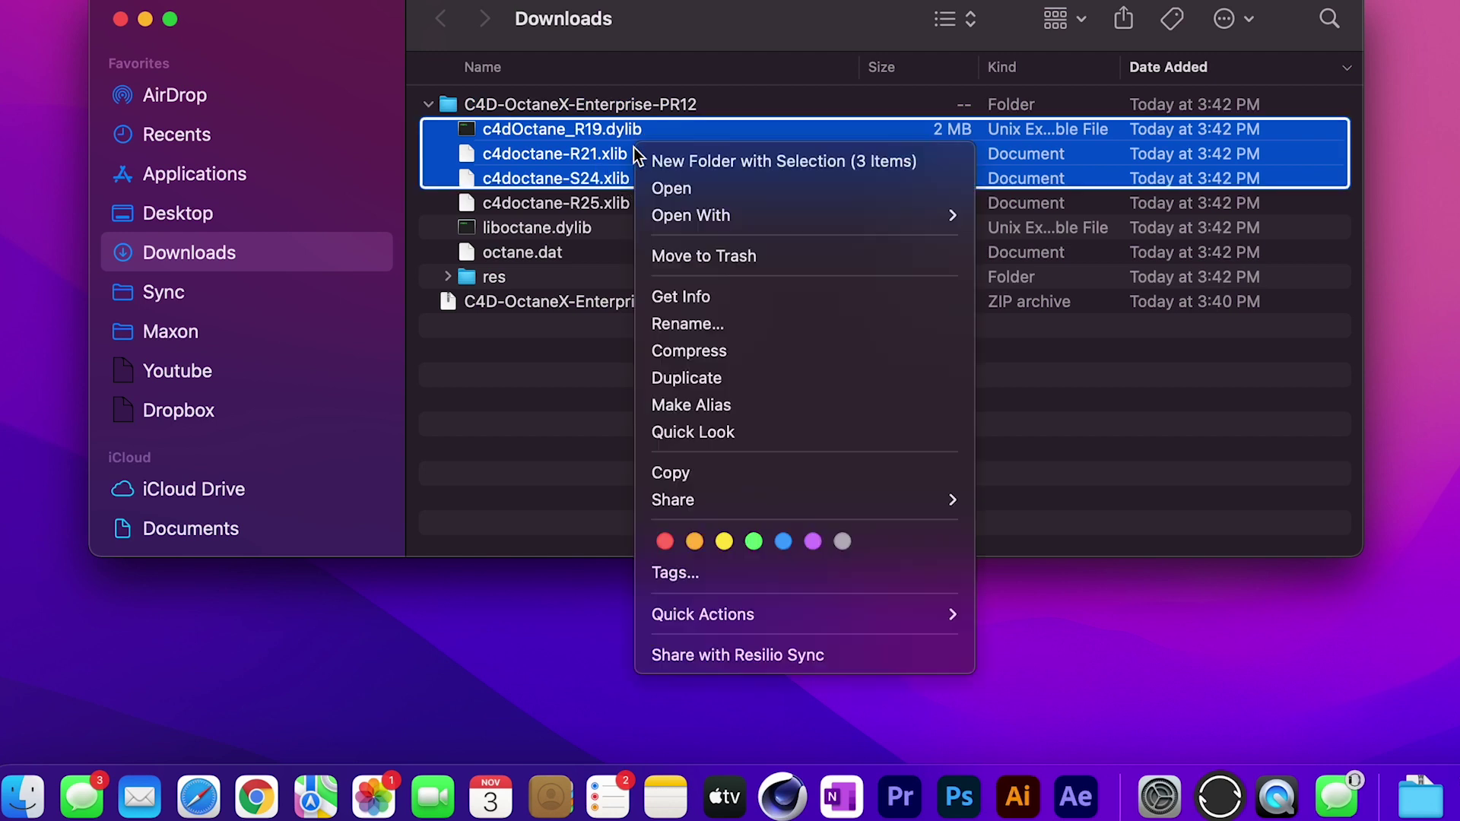
click(719, 258)
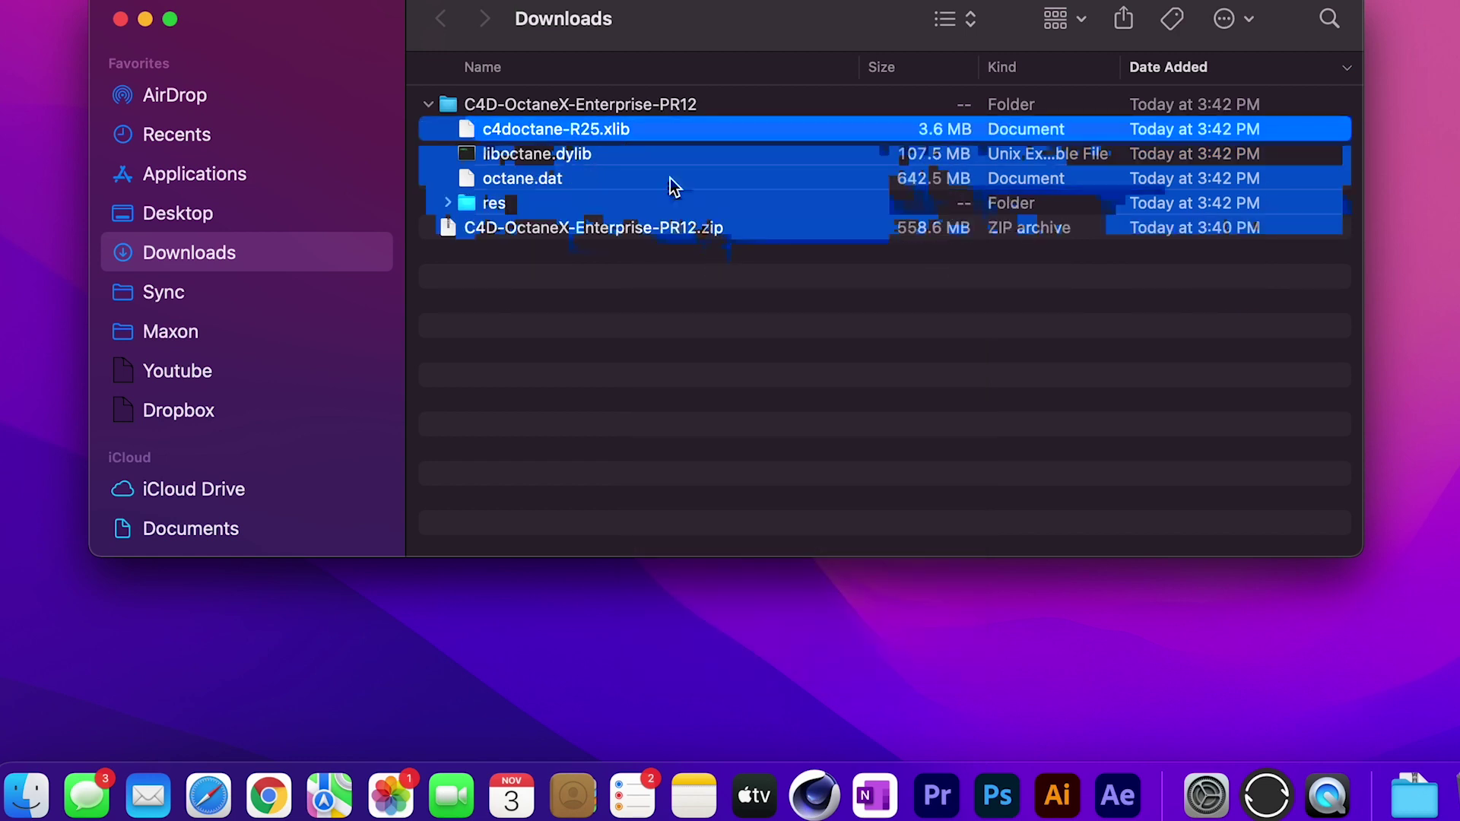
click(496, 104)
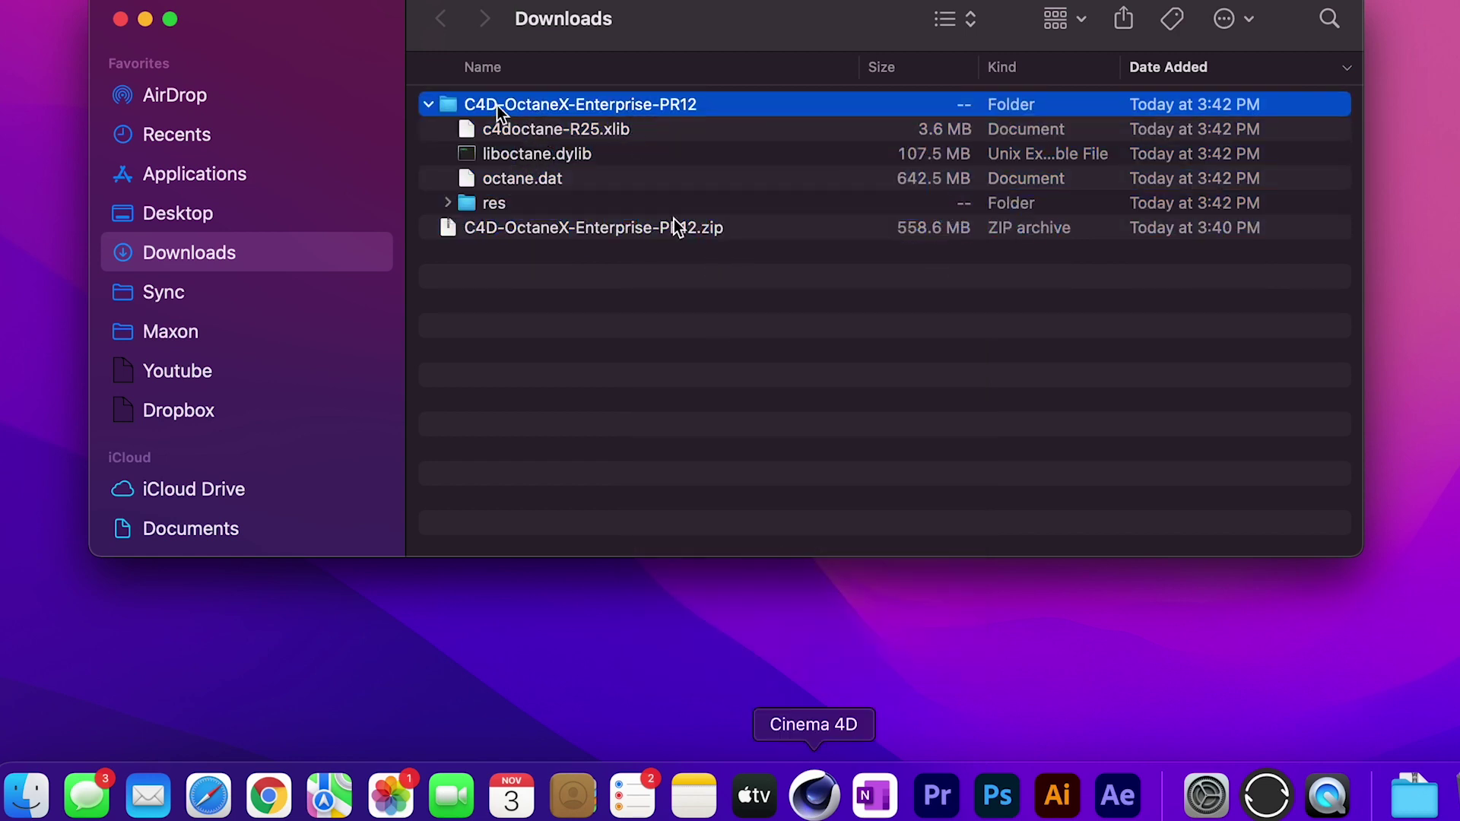
Reveal the Cinema 4D R25 install folder in Finder and select its plugins folder
right_click(811, 799)
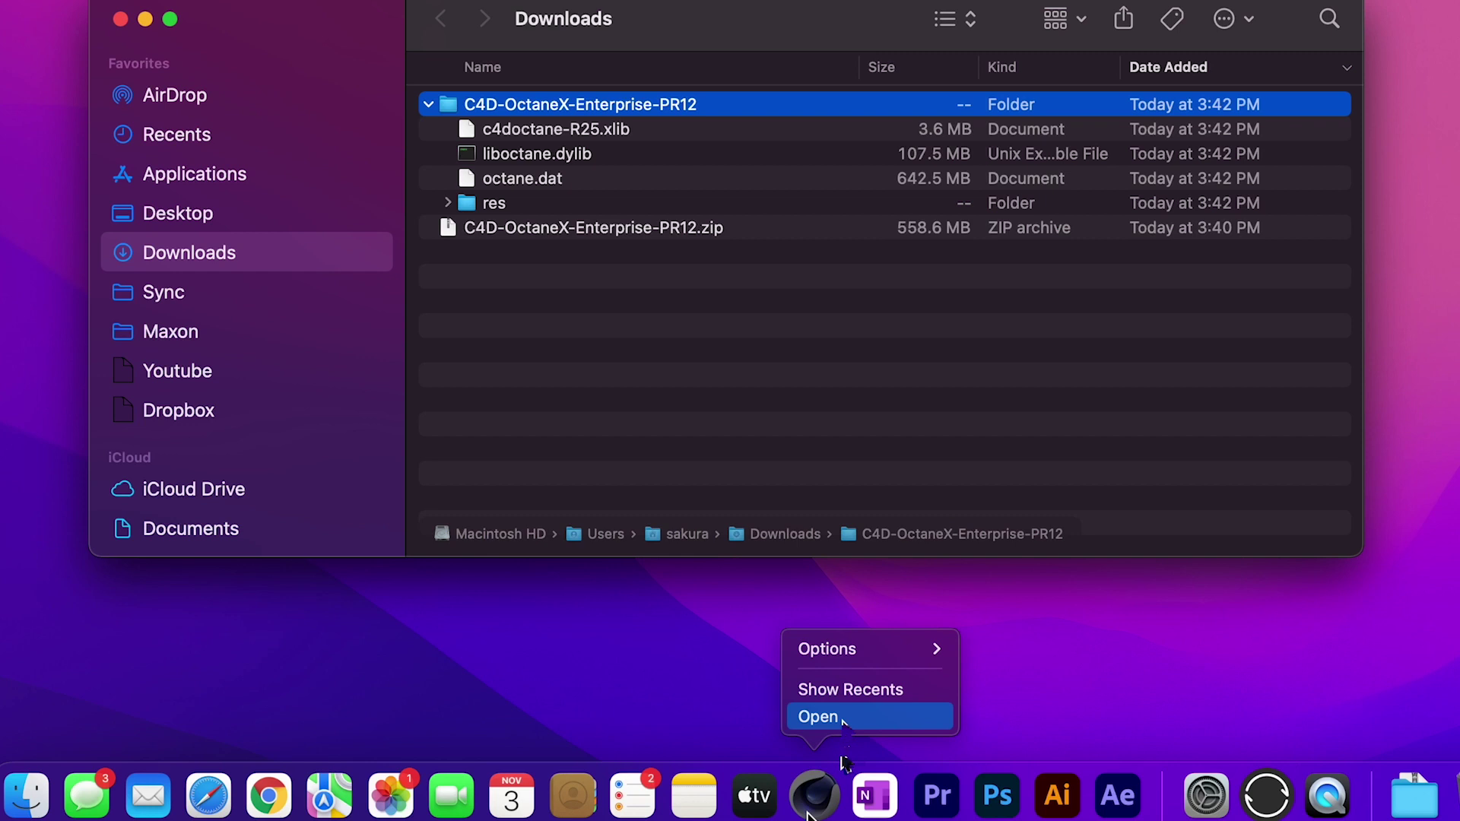
mouse_move(873, 656)
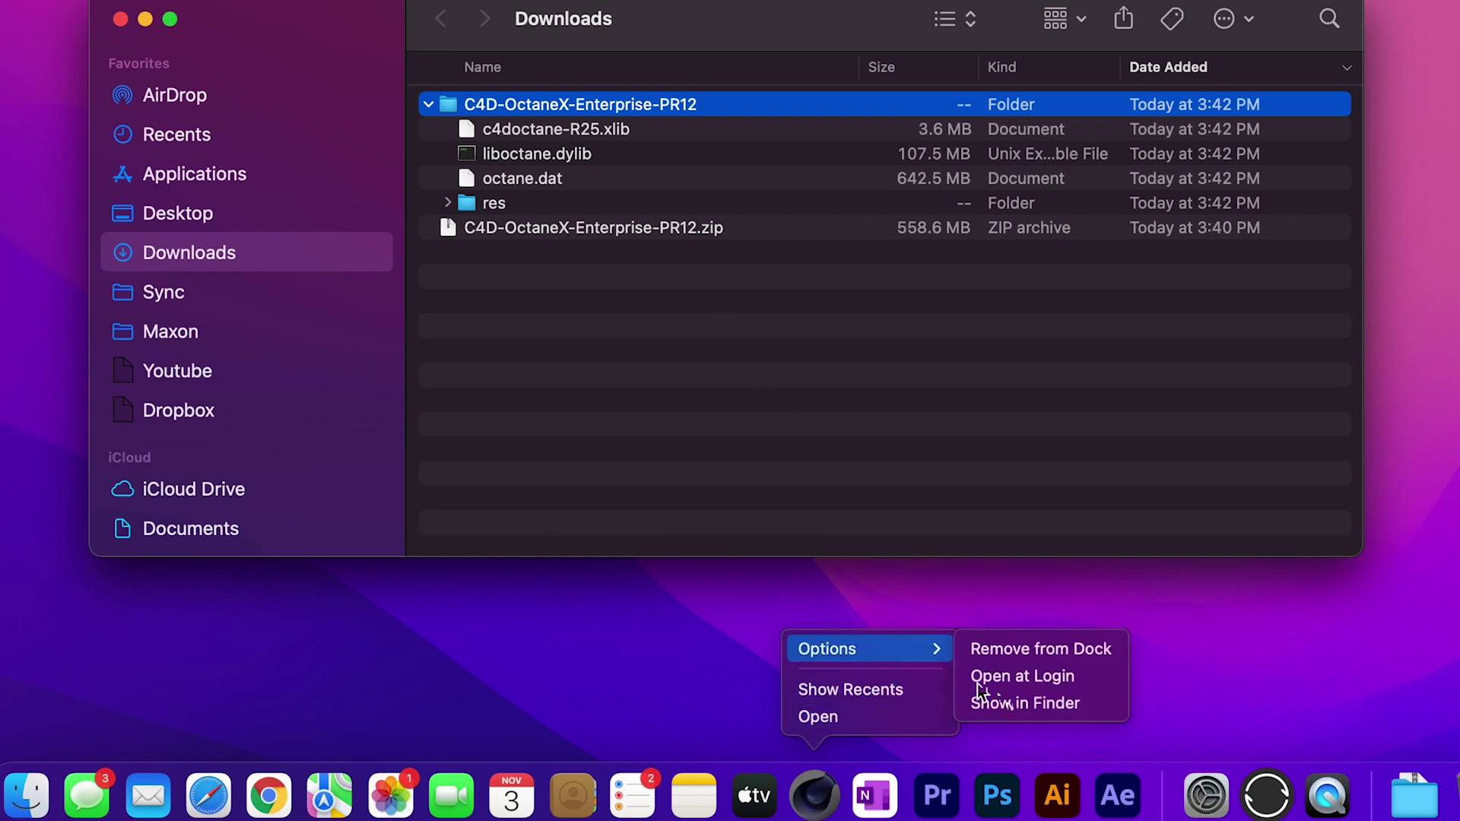
click(1013, 702)
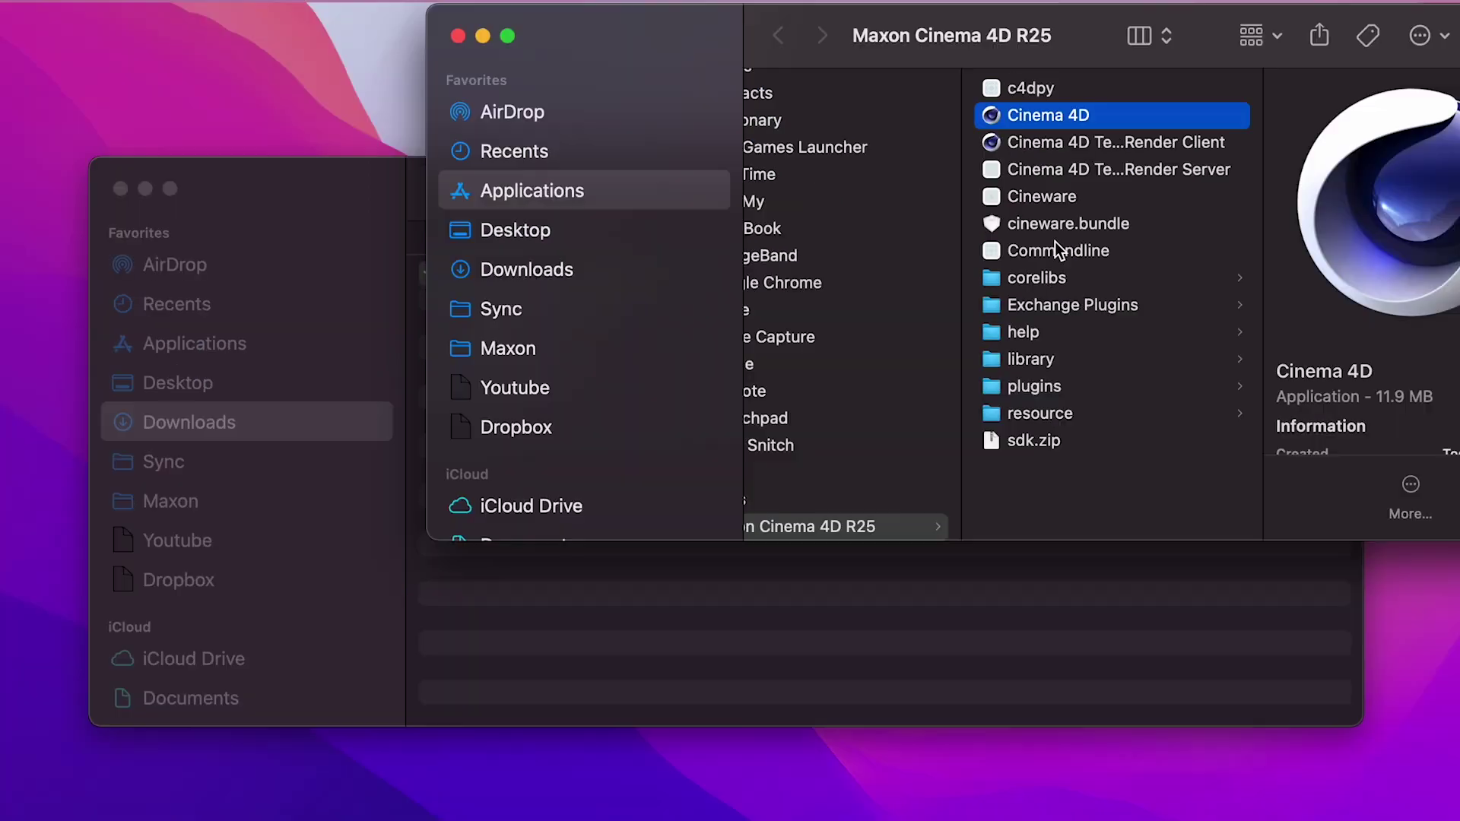
click(1062, 385)
Move the C4D-OctaneX-Enterprise-PR12 folder into plugins and close the Downloads window
click(1019, 592)
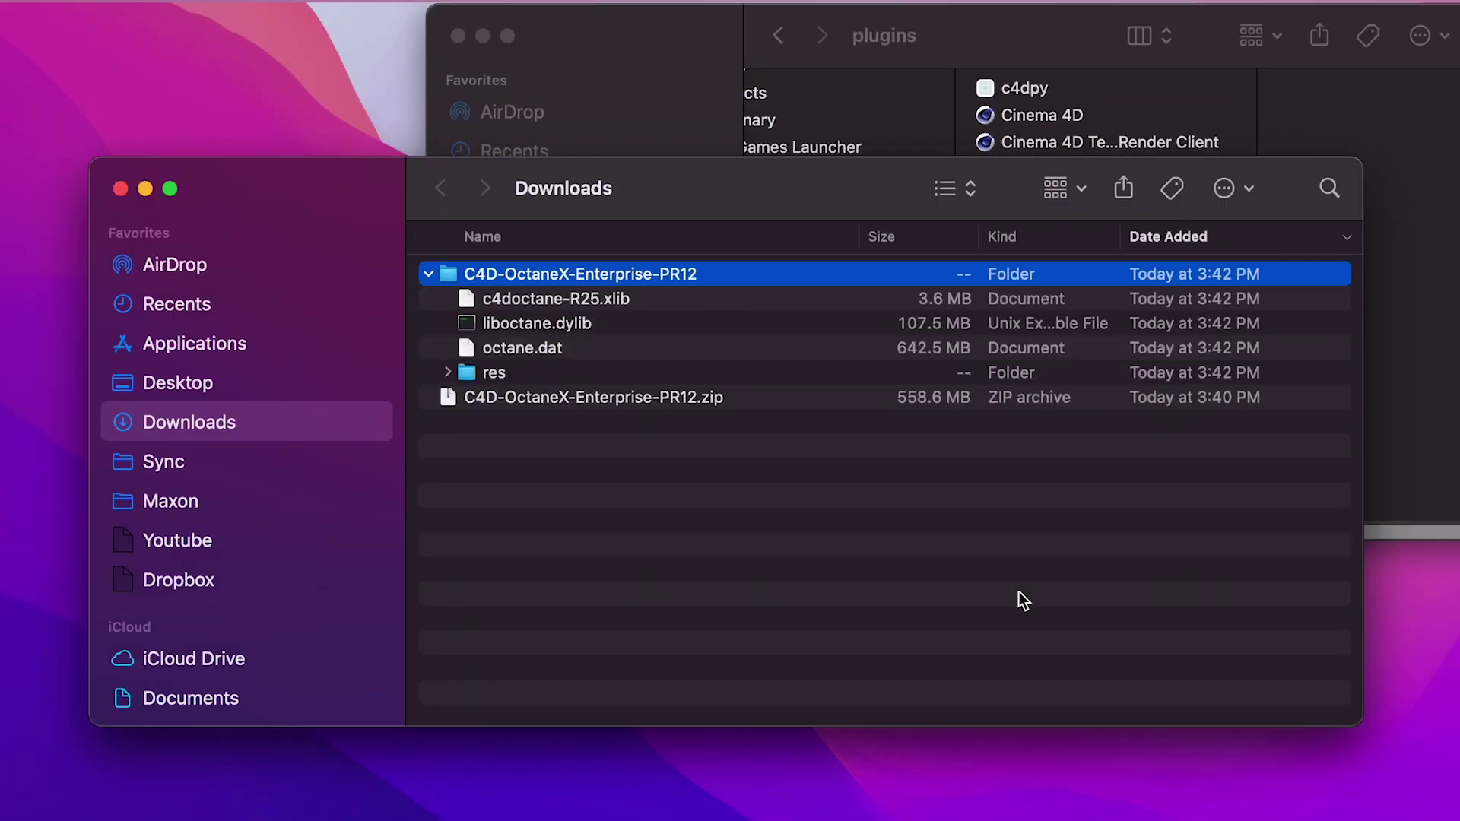
drag(714, 280, 1381, 107)
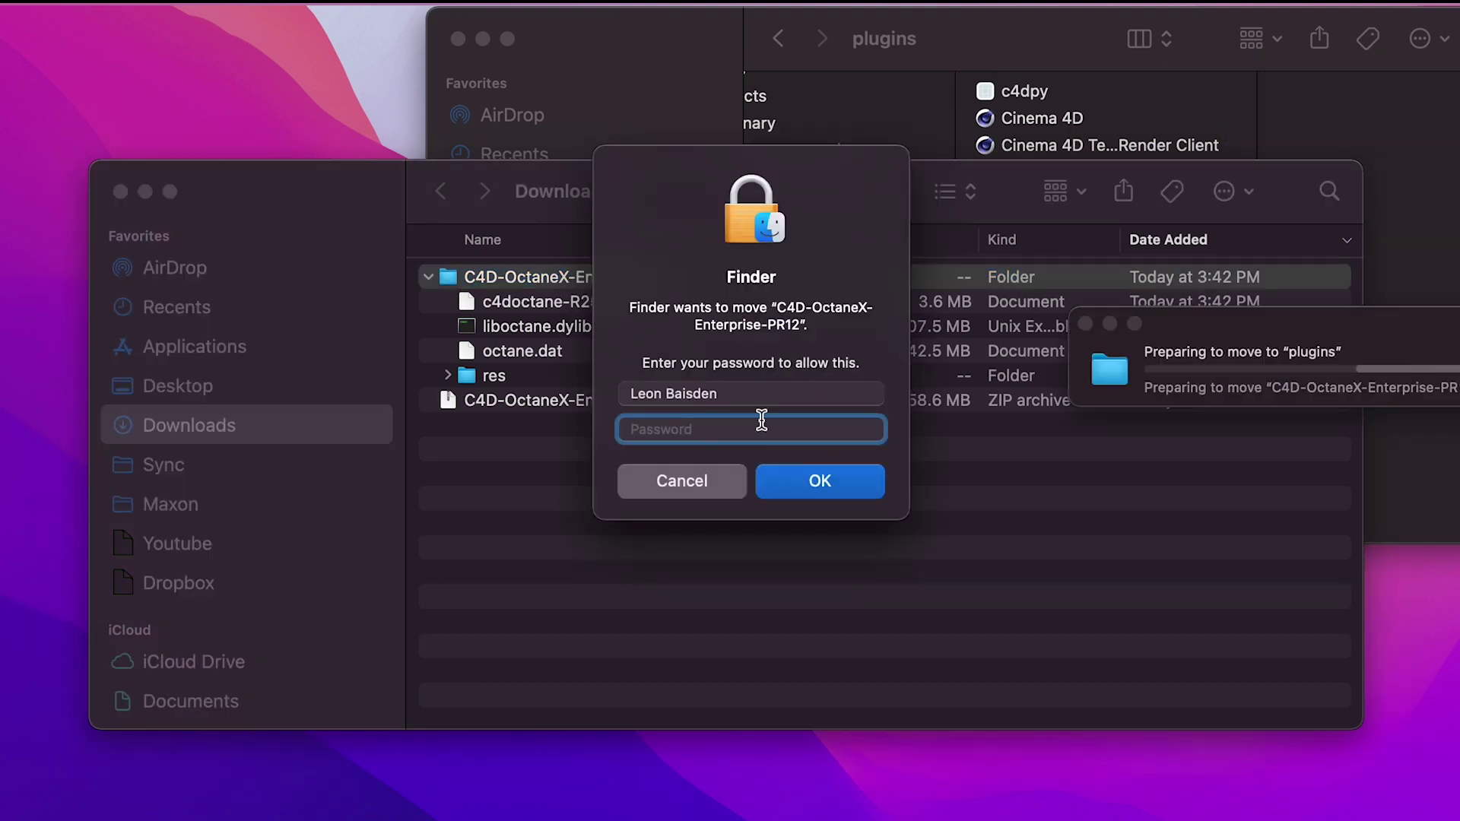
key(Return)
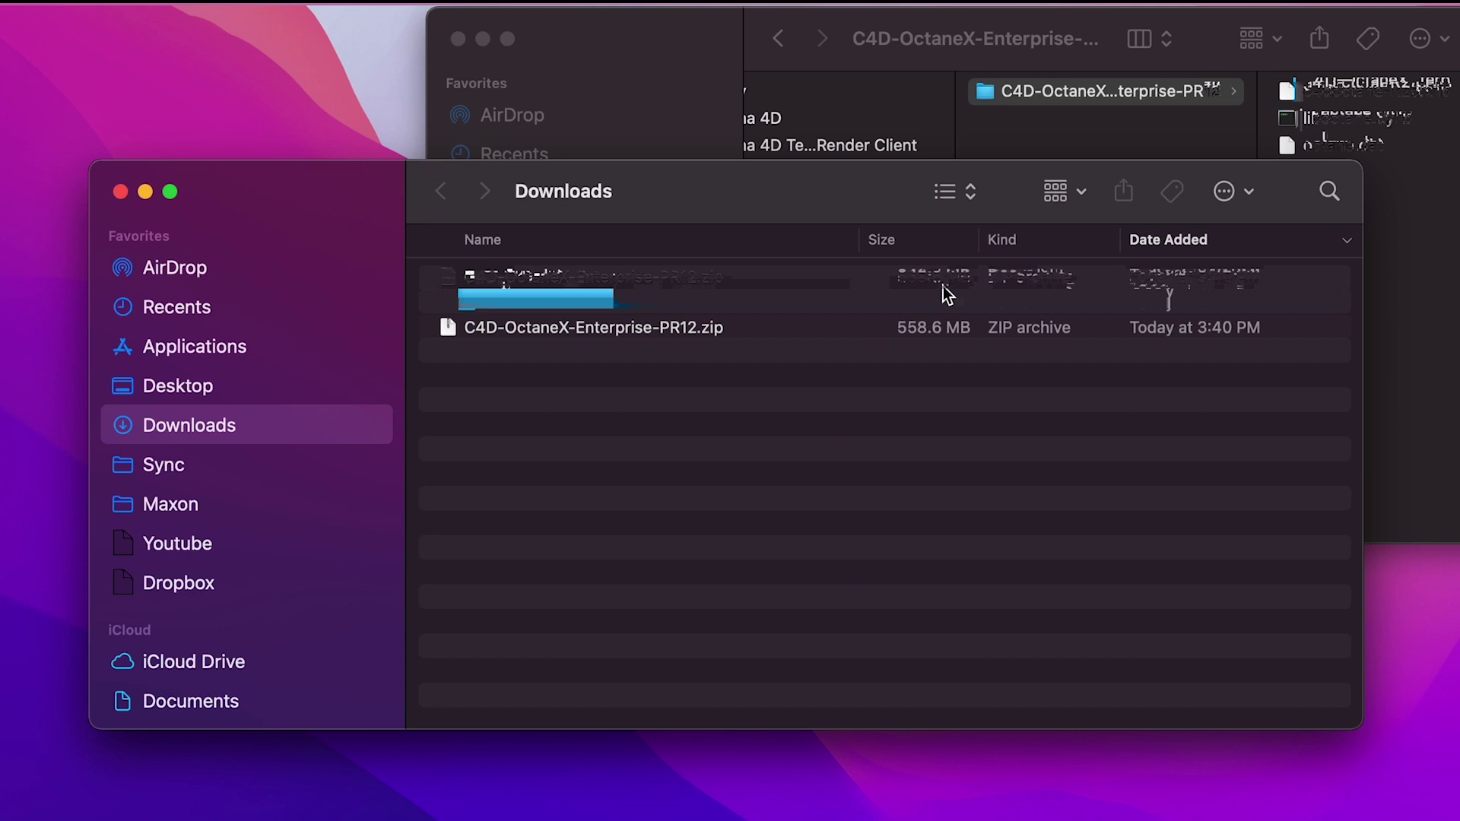
drag(880, 195, 614, 569)
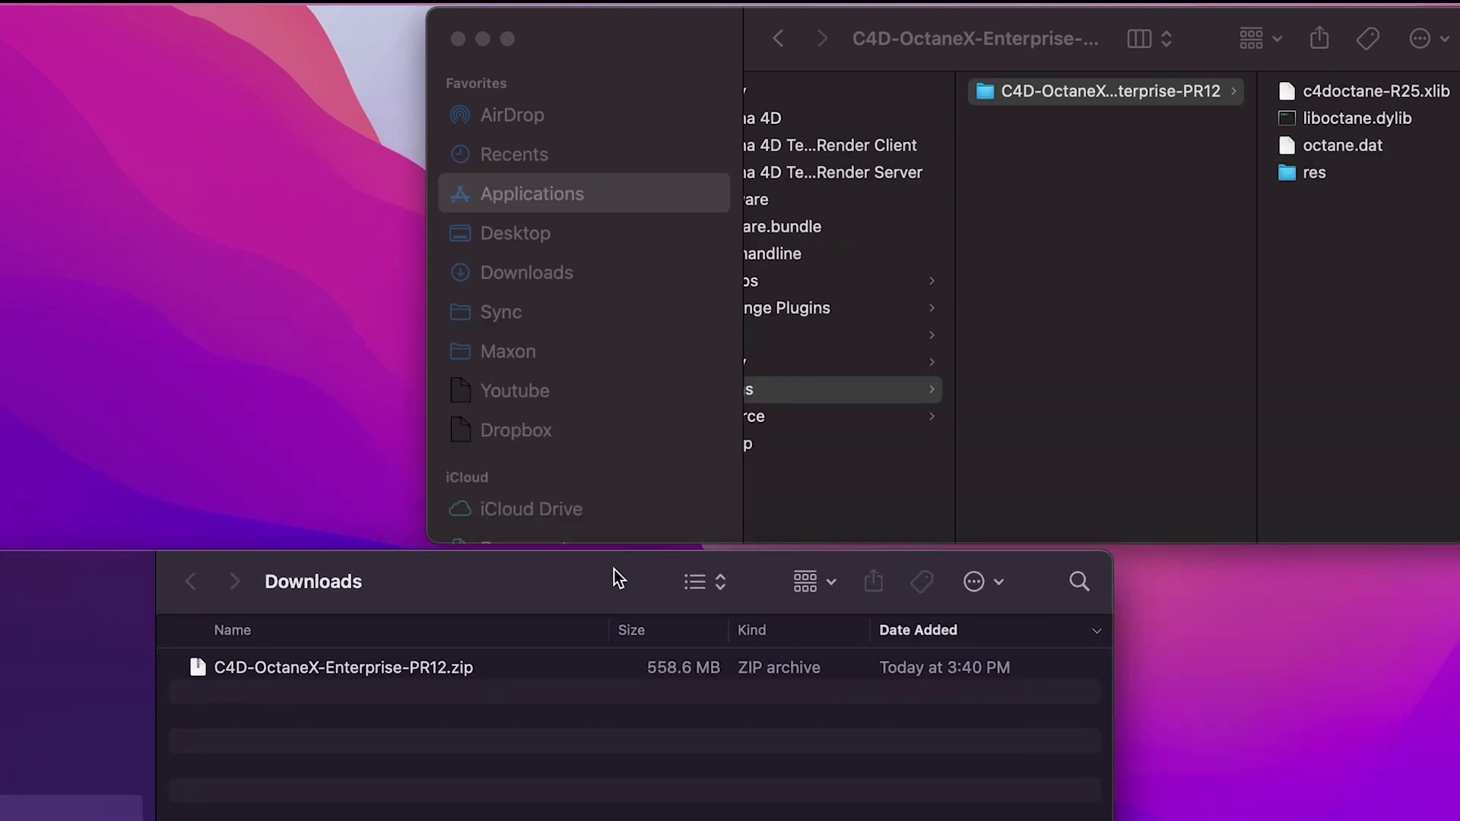
key(super+w)
click(1305, 242)
click(1179, 260)
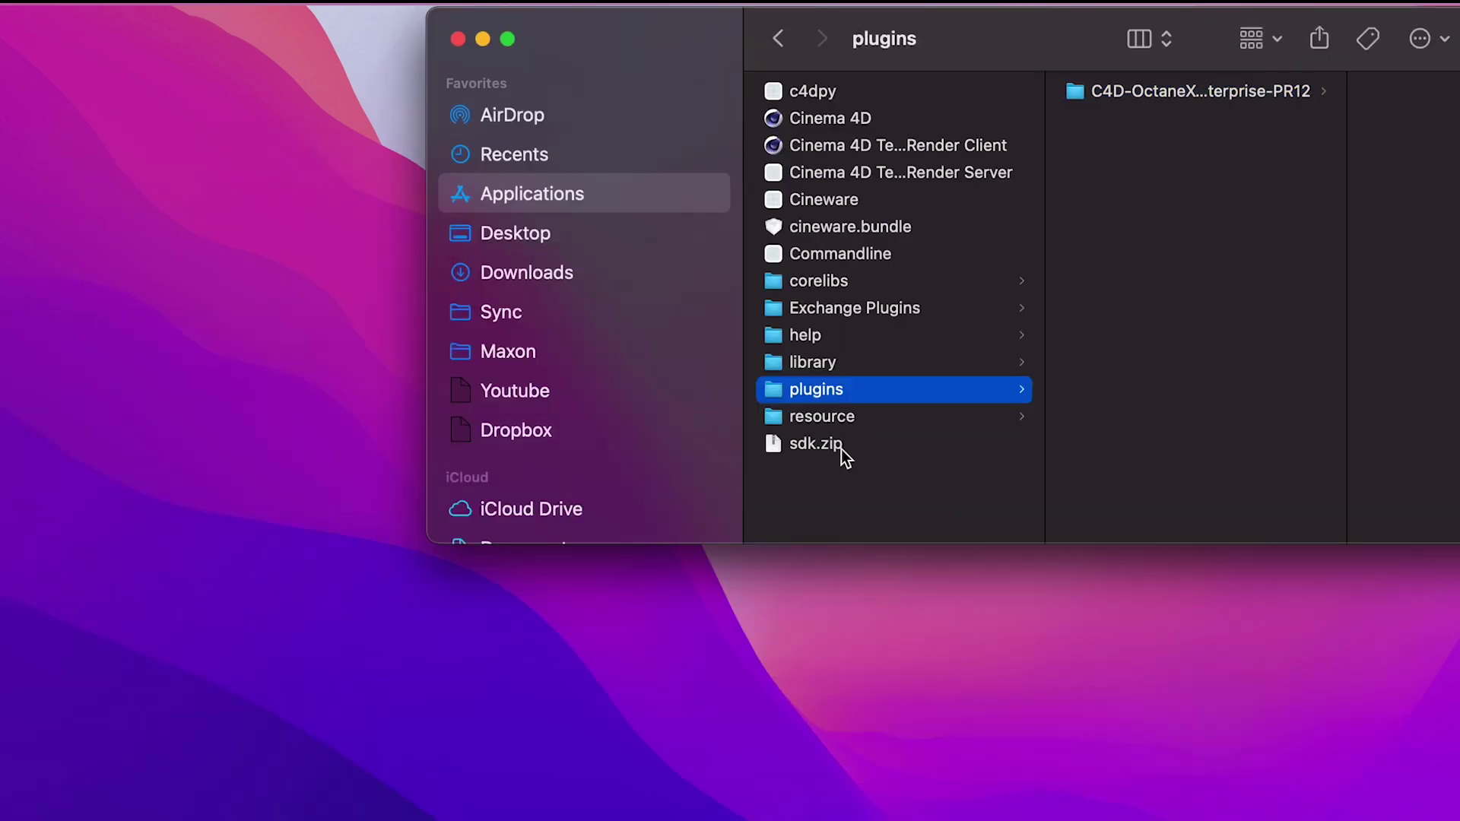
Move the desktop Redshift folder into Cinema 4D's plugins folder, approving with the account password
drag(1056, 45, 797, 559)
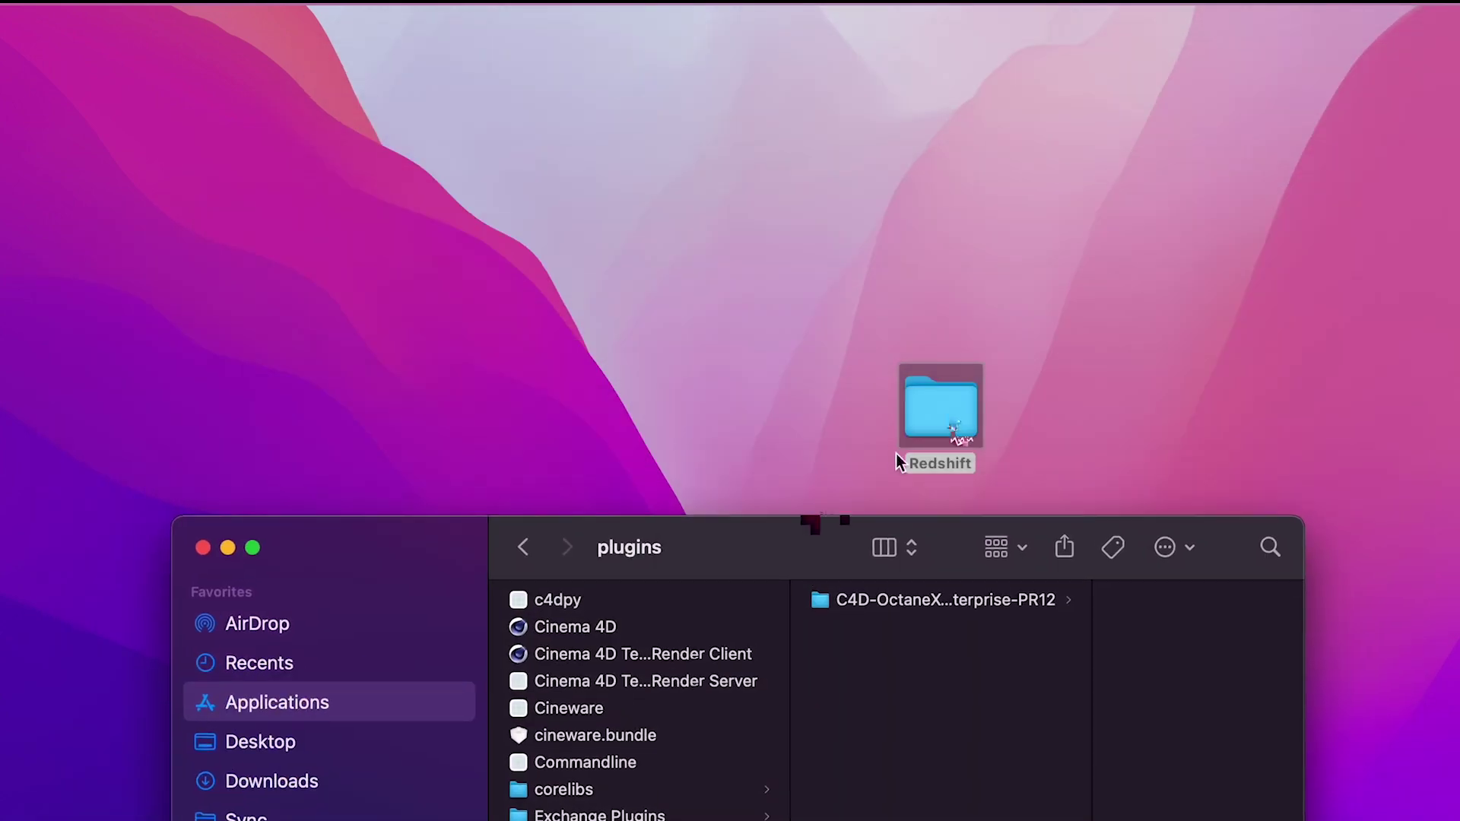
drag(896, 454, 929, 752)
click(854, 431)
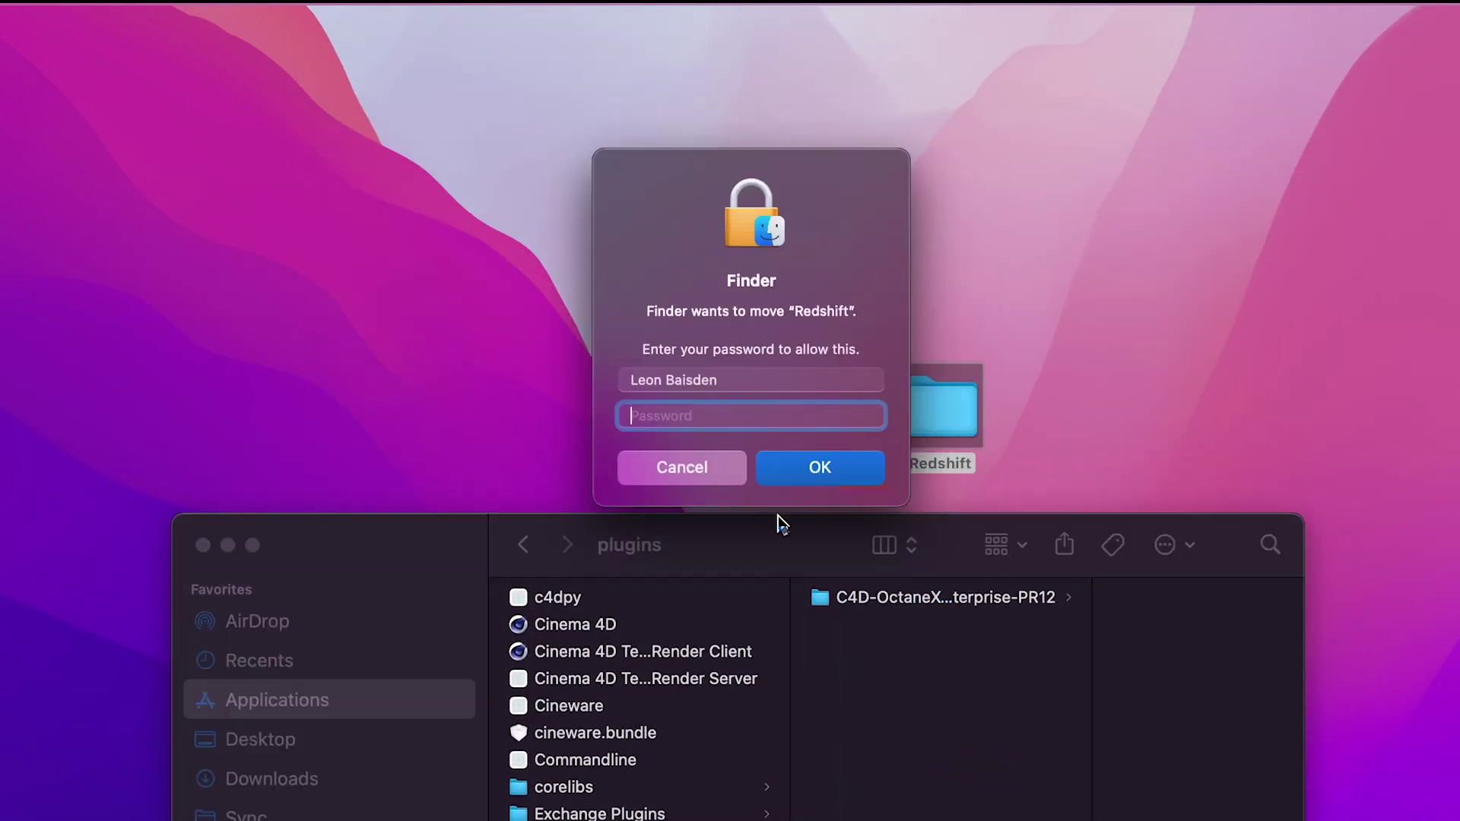
text(****)
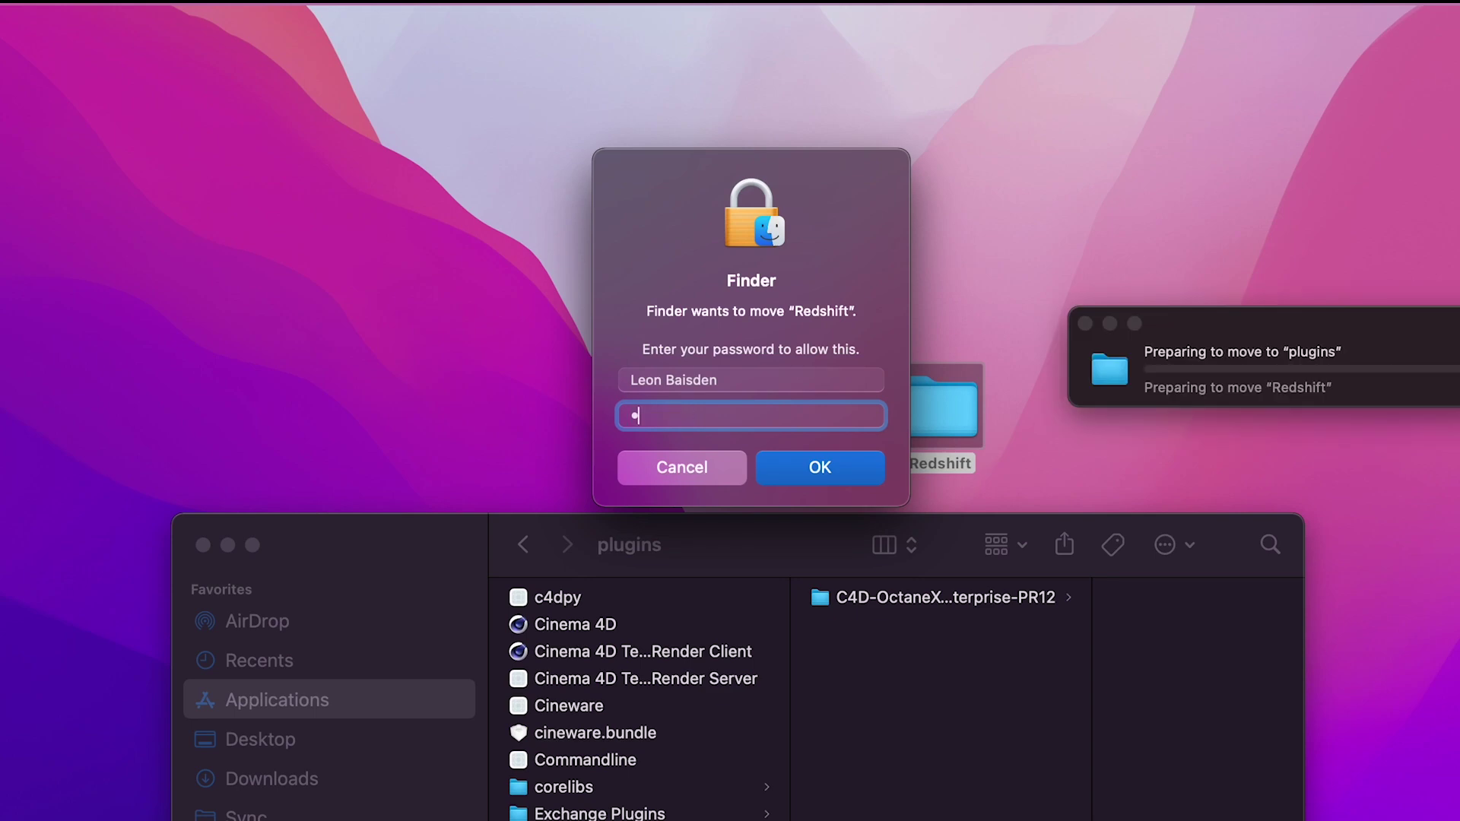
key(Return)
drag(736, 524, 756, 267)
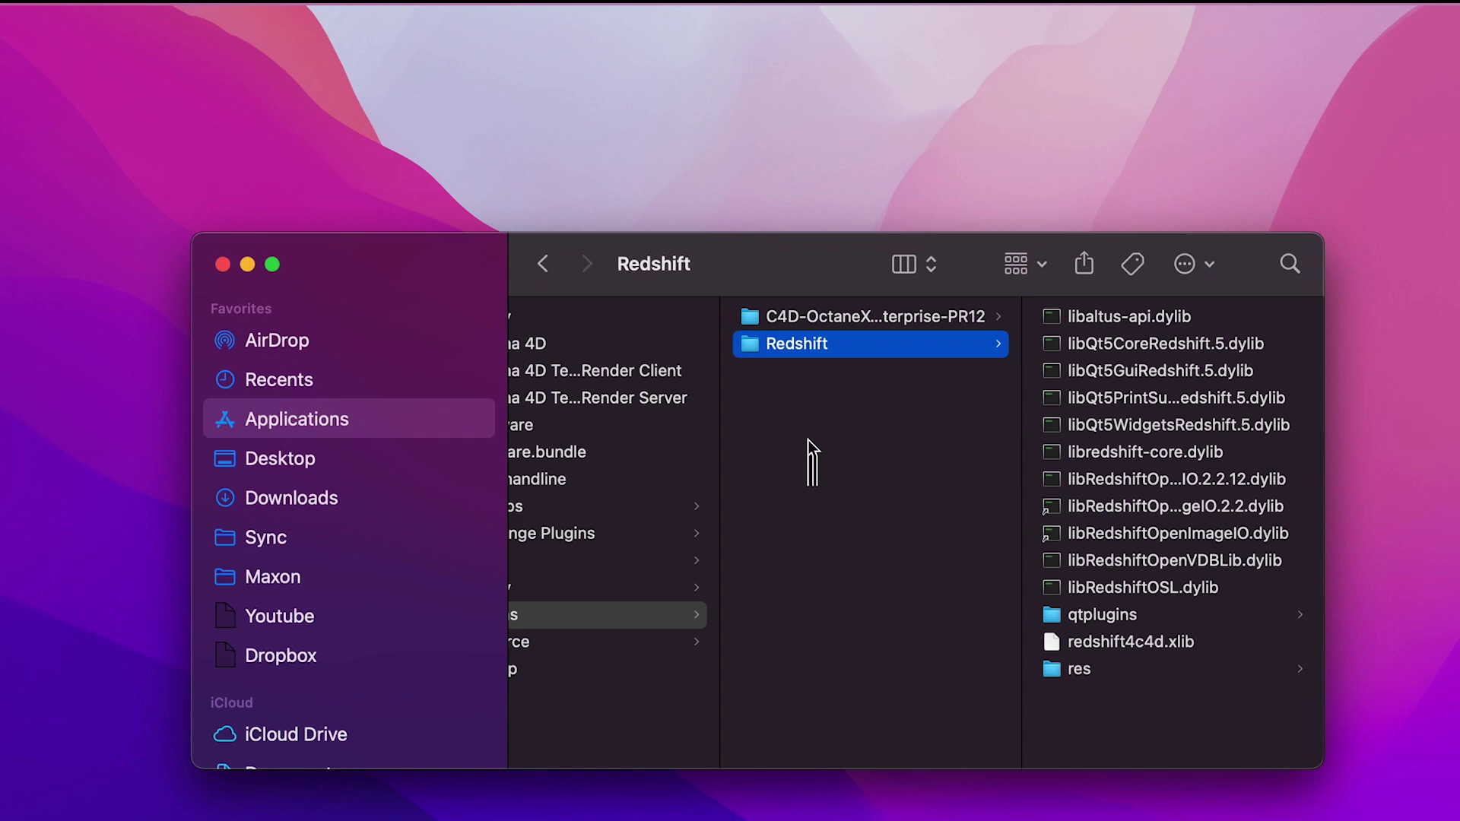
scroll(718, 503, left, 3)
click(706, 348)
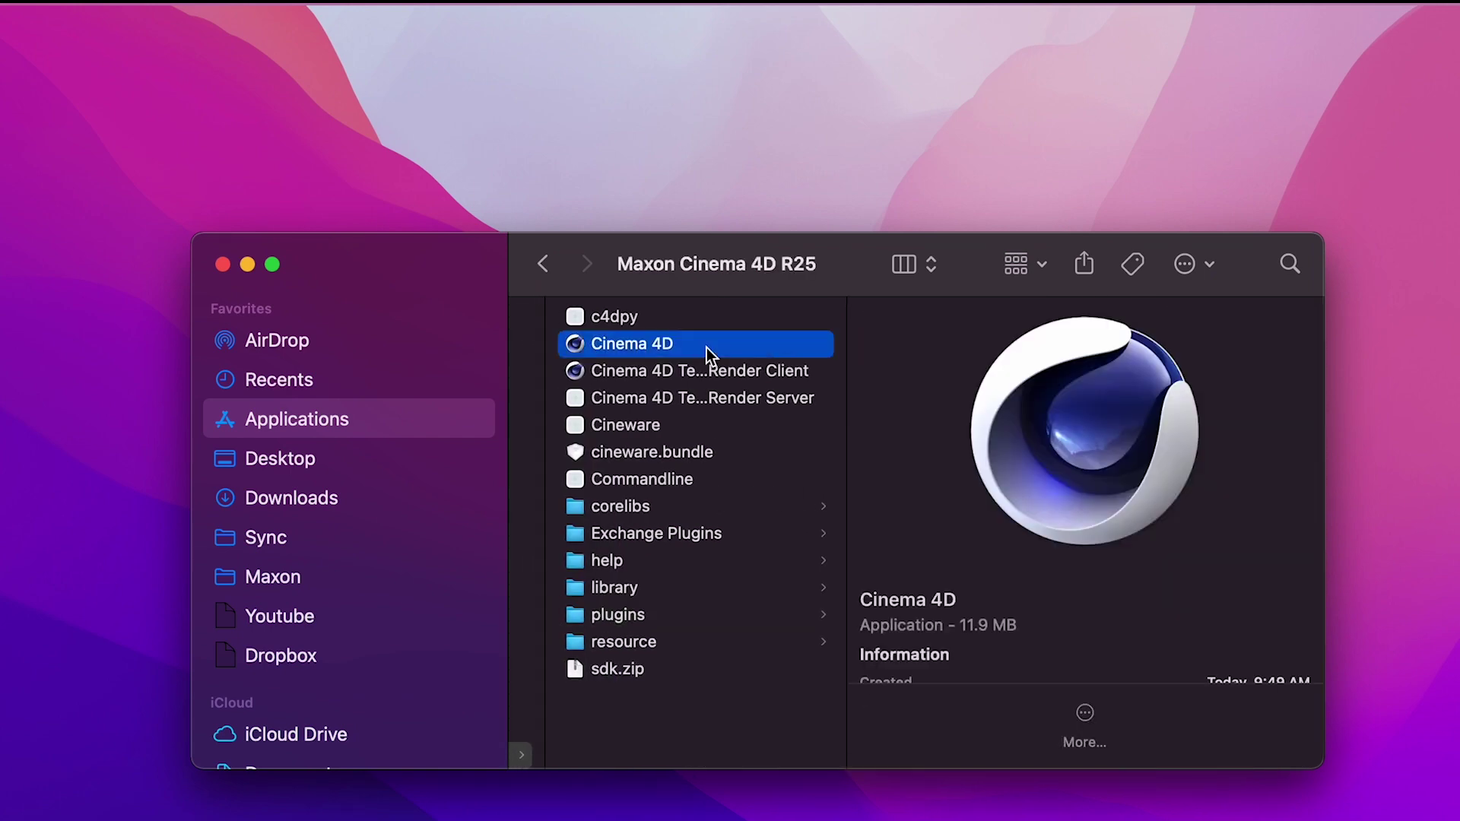
Check the Cinema 4D app info, launch it, and dismiss the crash report
right_click(707, 350)
click(755, 451)
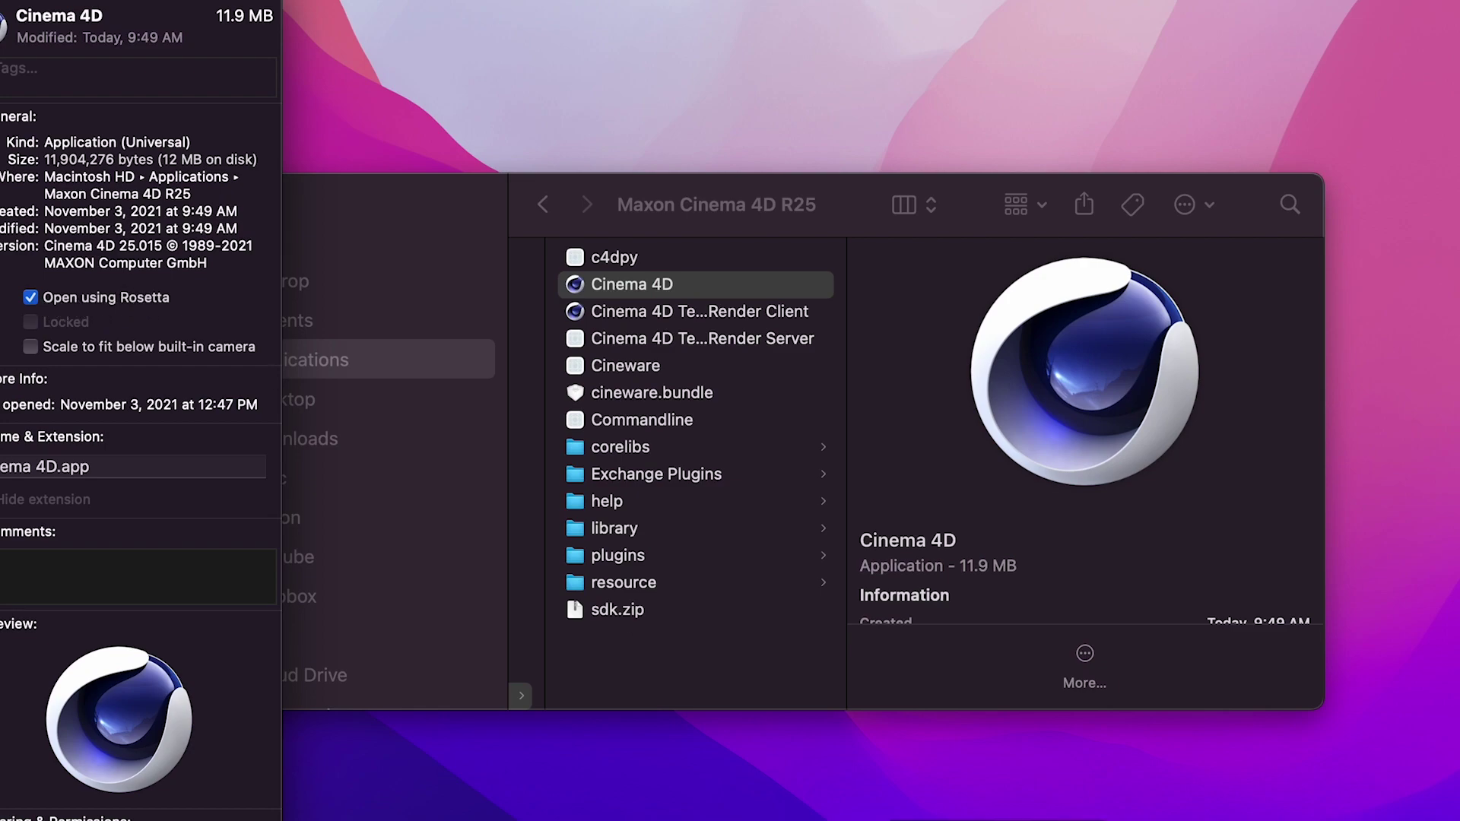
click(815, 820)
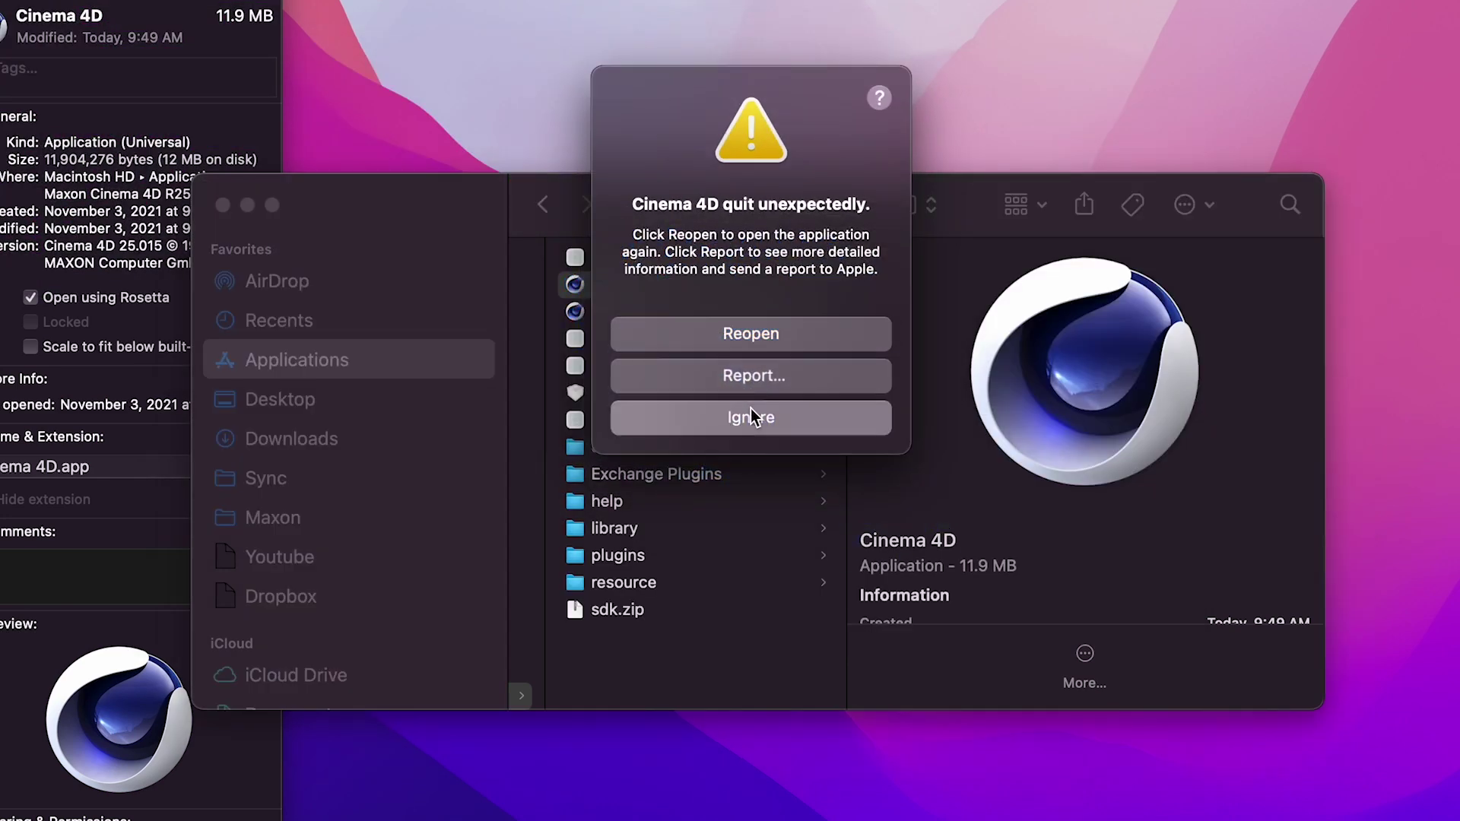
click(750, 411)
Move Redshift from plugins back to the desktop, replacing the existing copy with password approval
click(723, 553)
drag(964, 288, 947, 113)
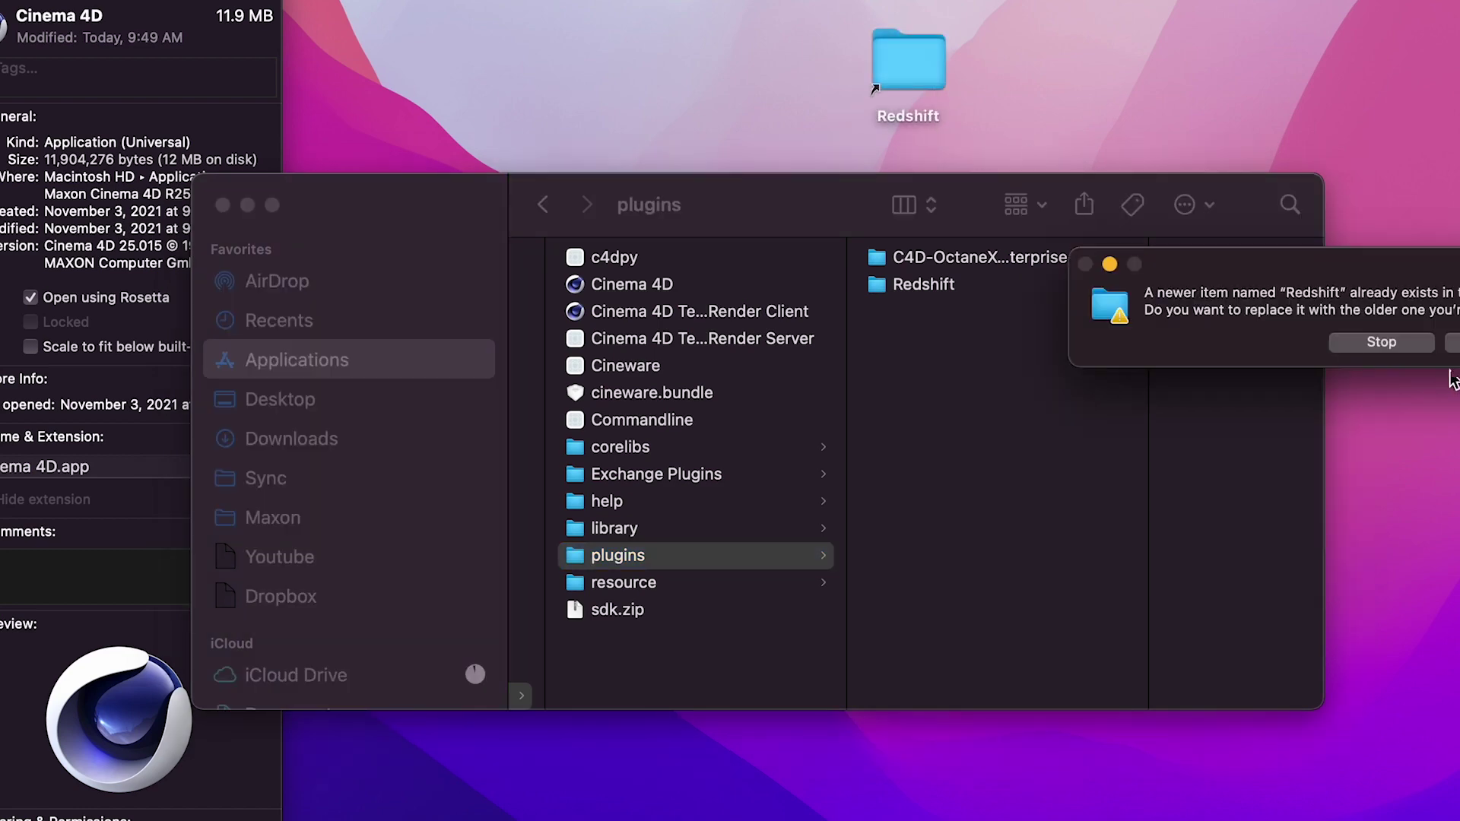
click(1453, 344)
drag(942, 287, 906, 153)
click(1453, 344)
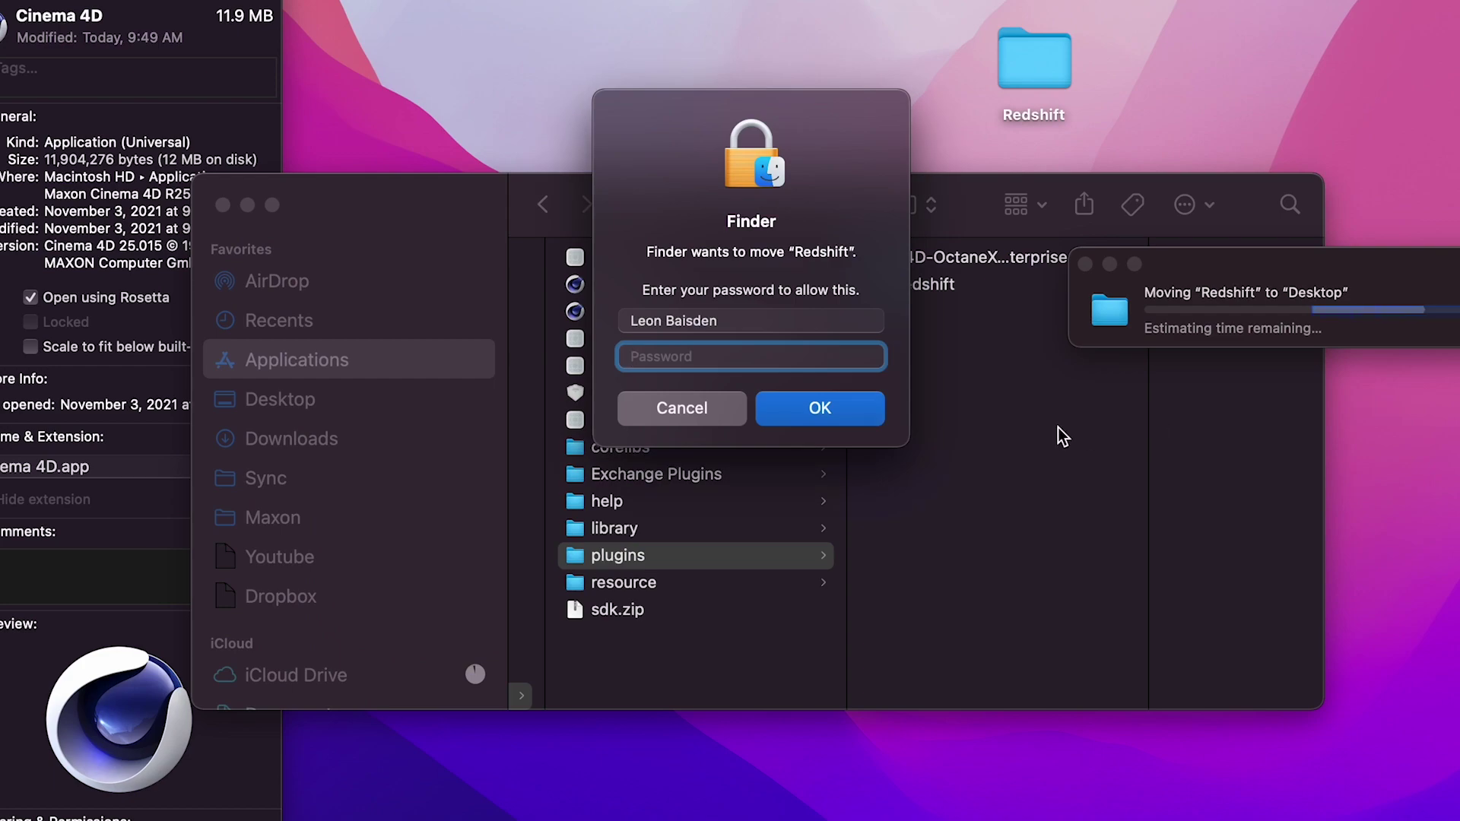
text(*)
key(Return)
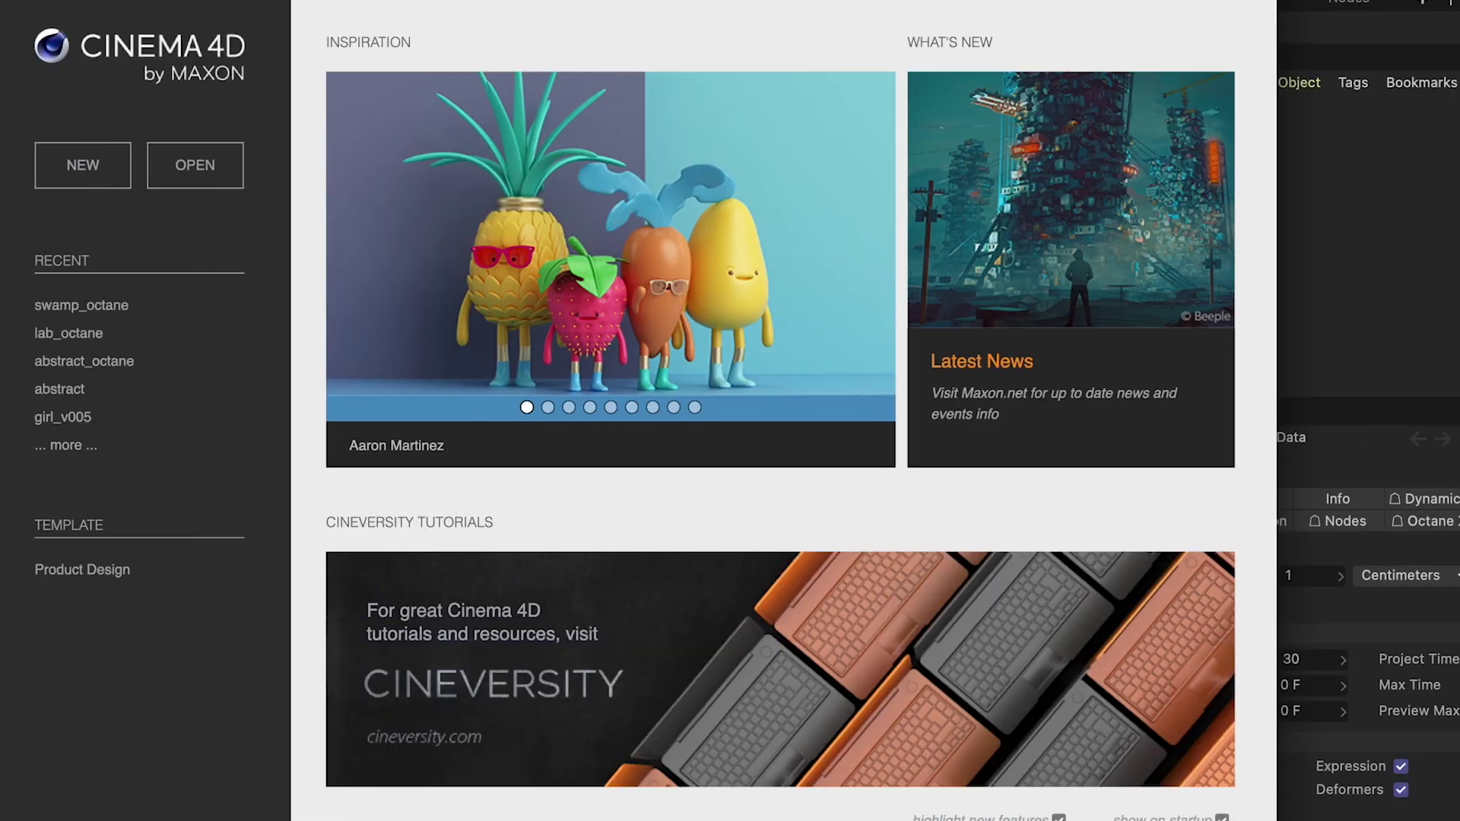
Close the welcome screen, confirm the Octane menu is present, and quit Cinema 4D
key(Escape)
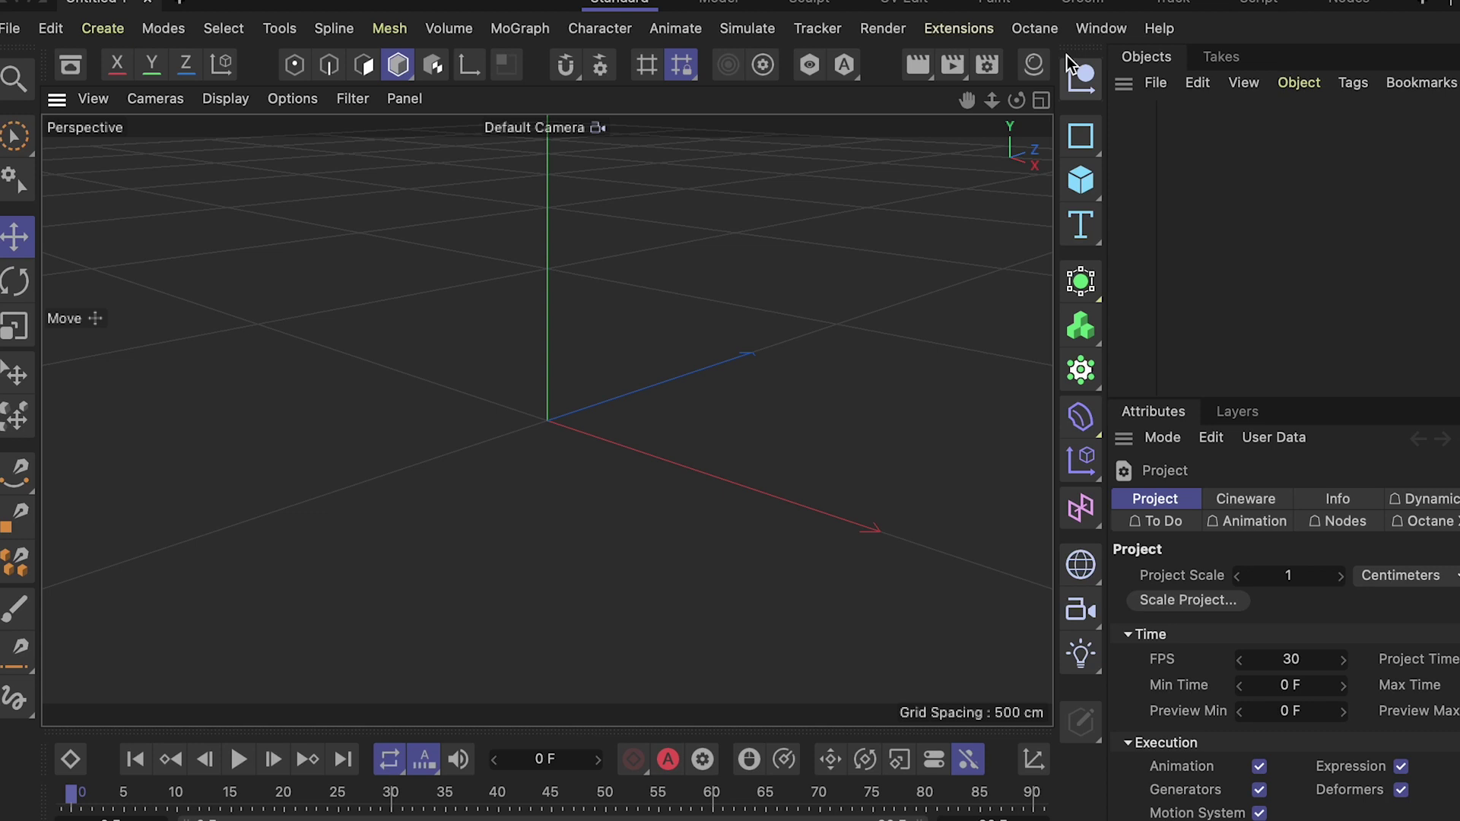
click(1034, 28)
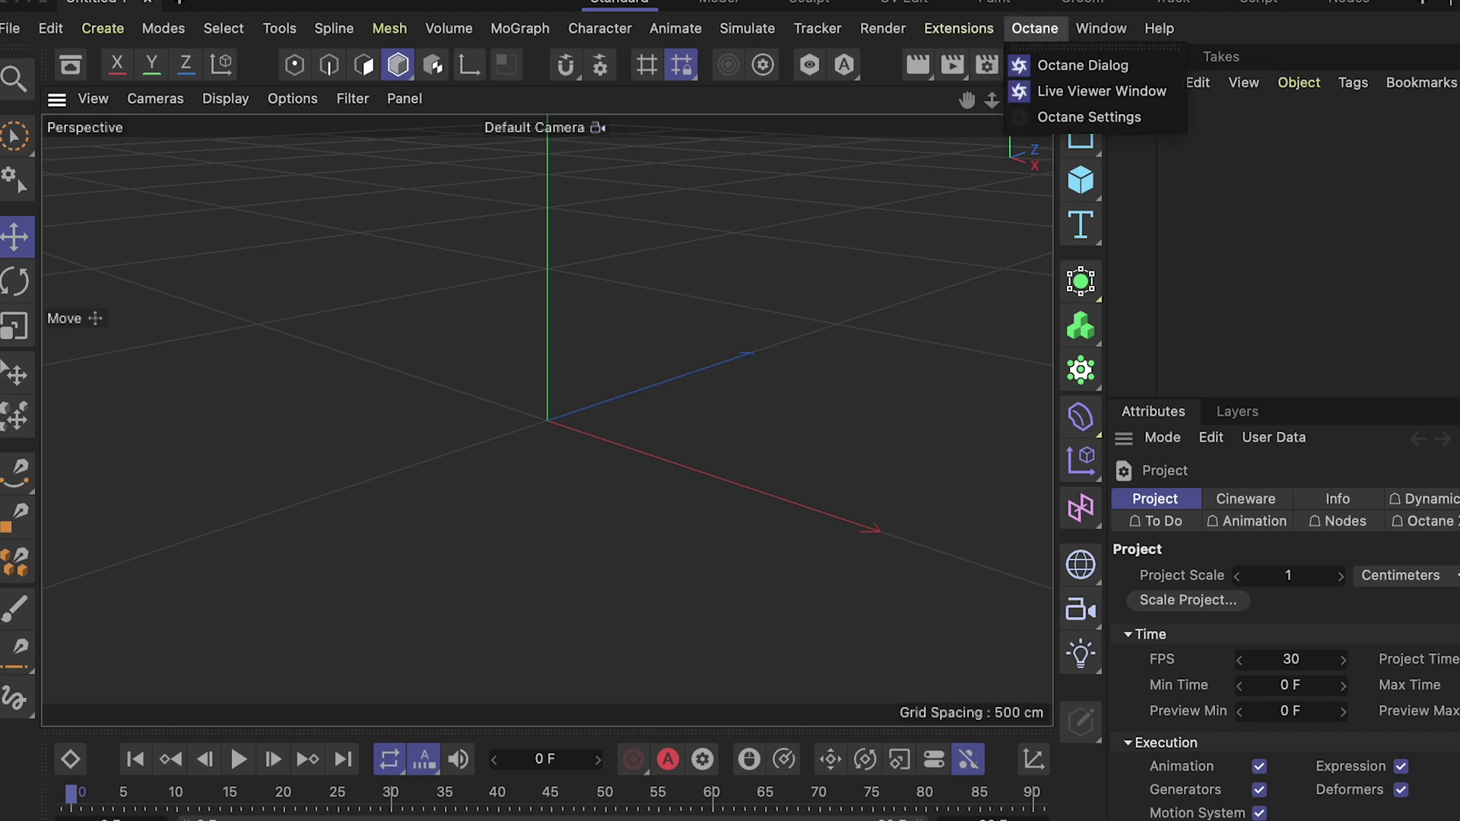
key(Escape)
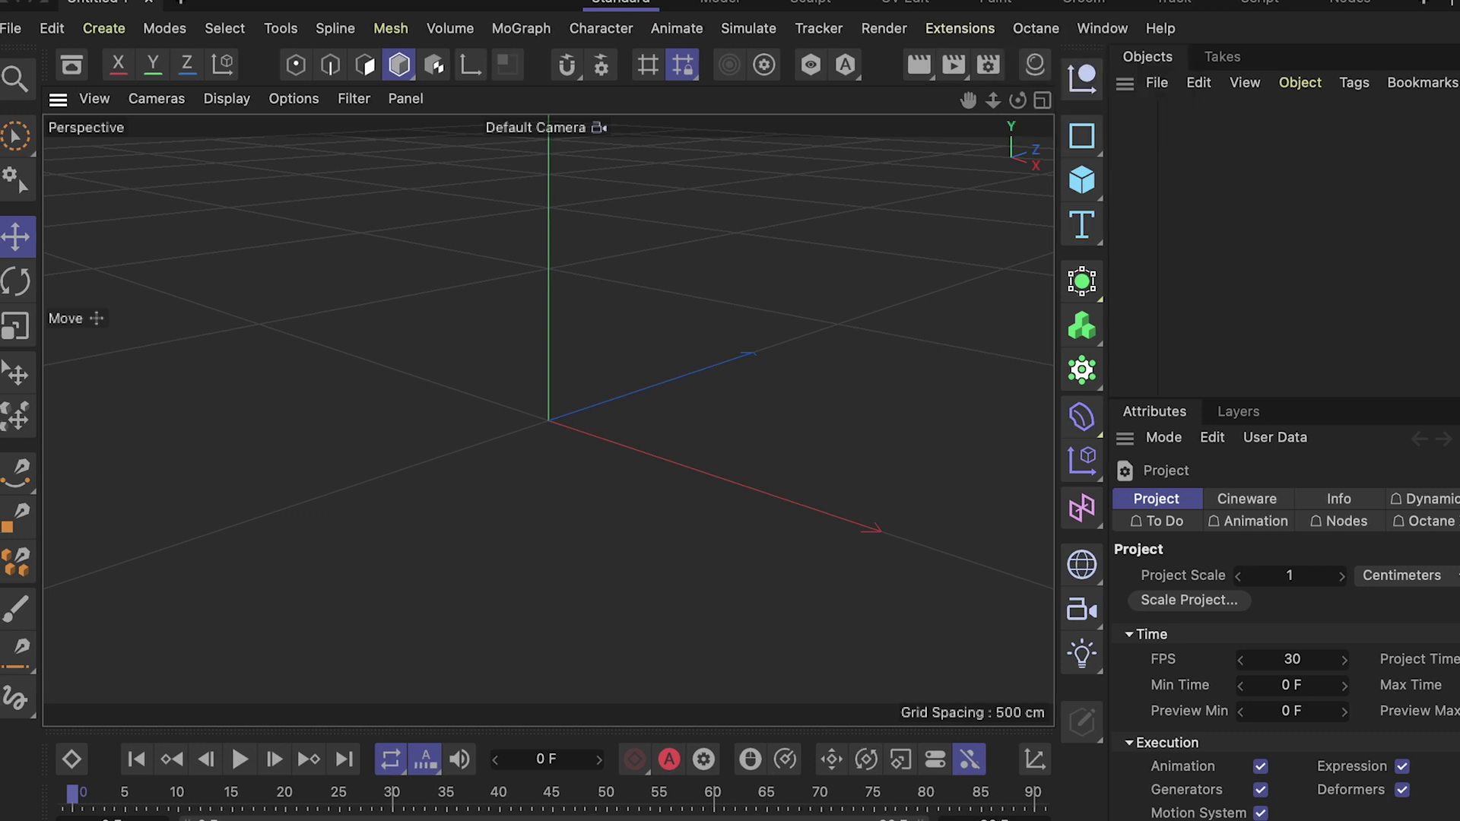
click(45, 0)
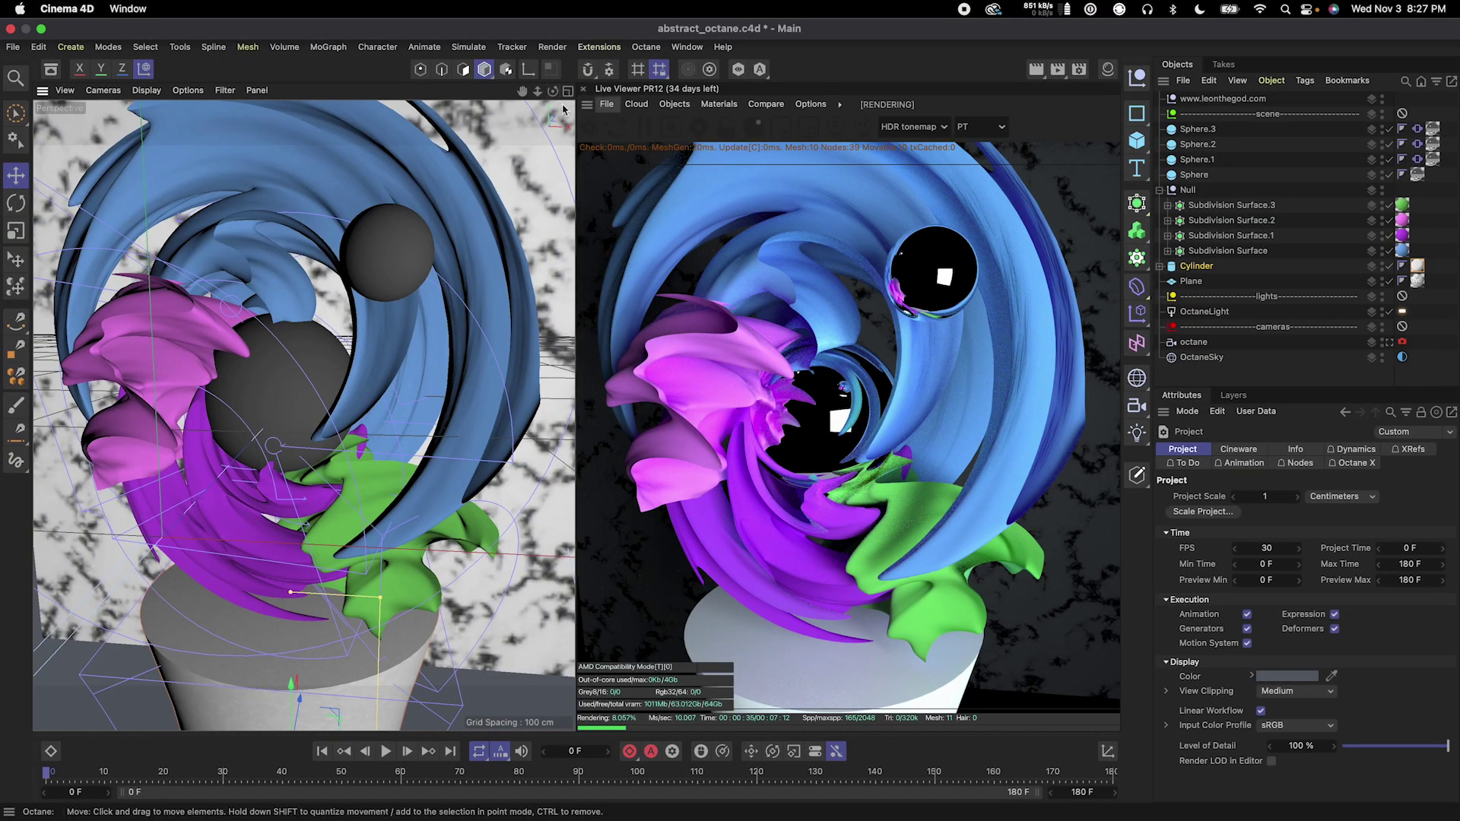
Orbit and pan the abstract_octane perspective view so the Live Viewer re-renders from new angles
mouse_move(552, 93)
mouse_down()
mouse_move(426, 111)
mouse_move(554, 94)
mouse_move(542, 93)
mouse_up()
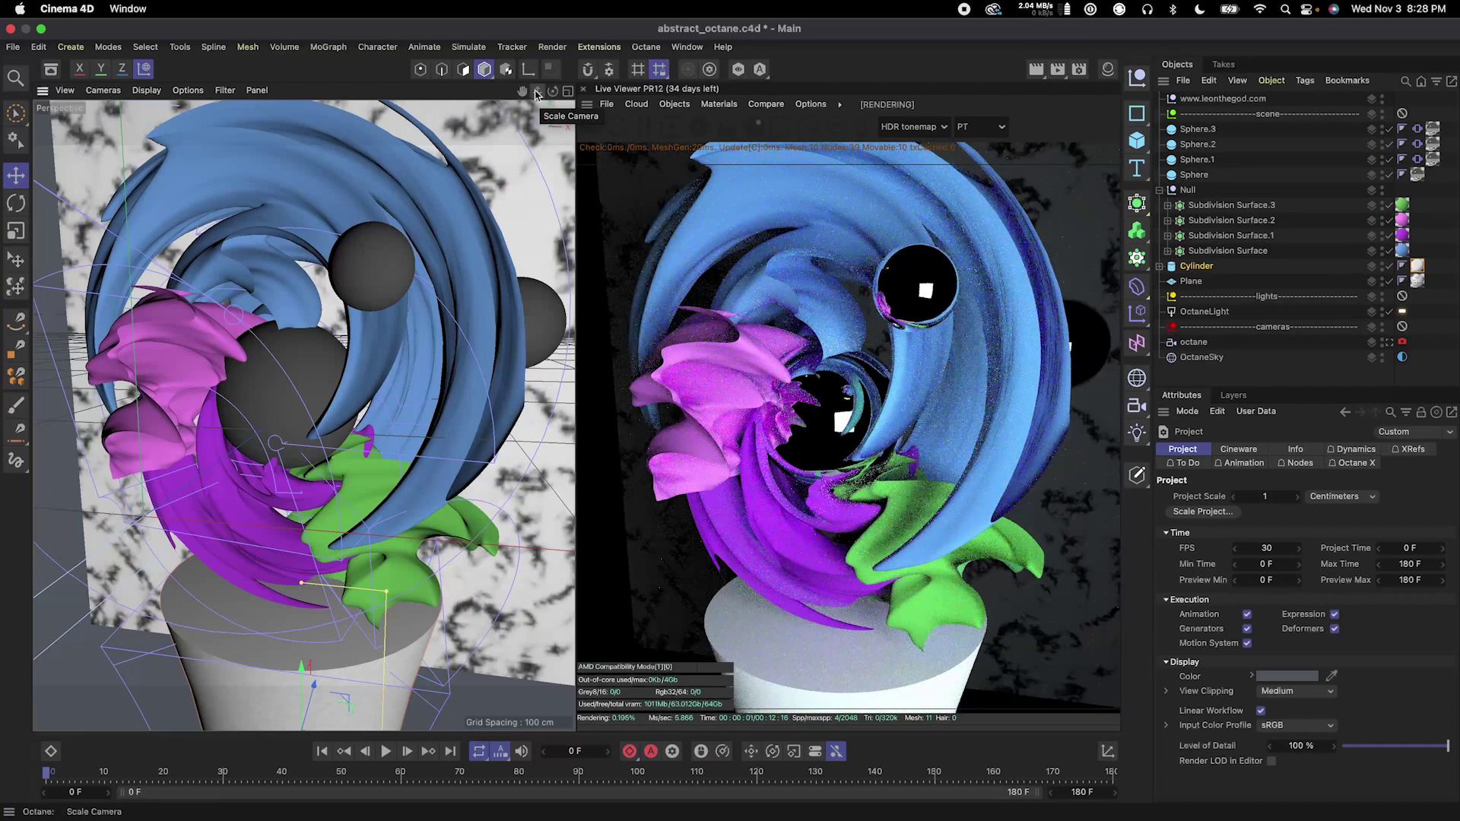
drag(522, 90, 558, 92)
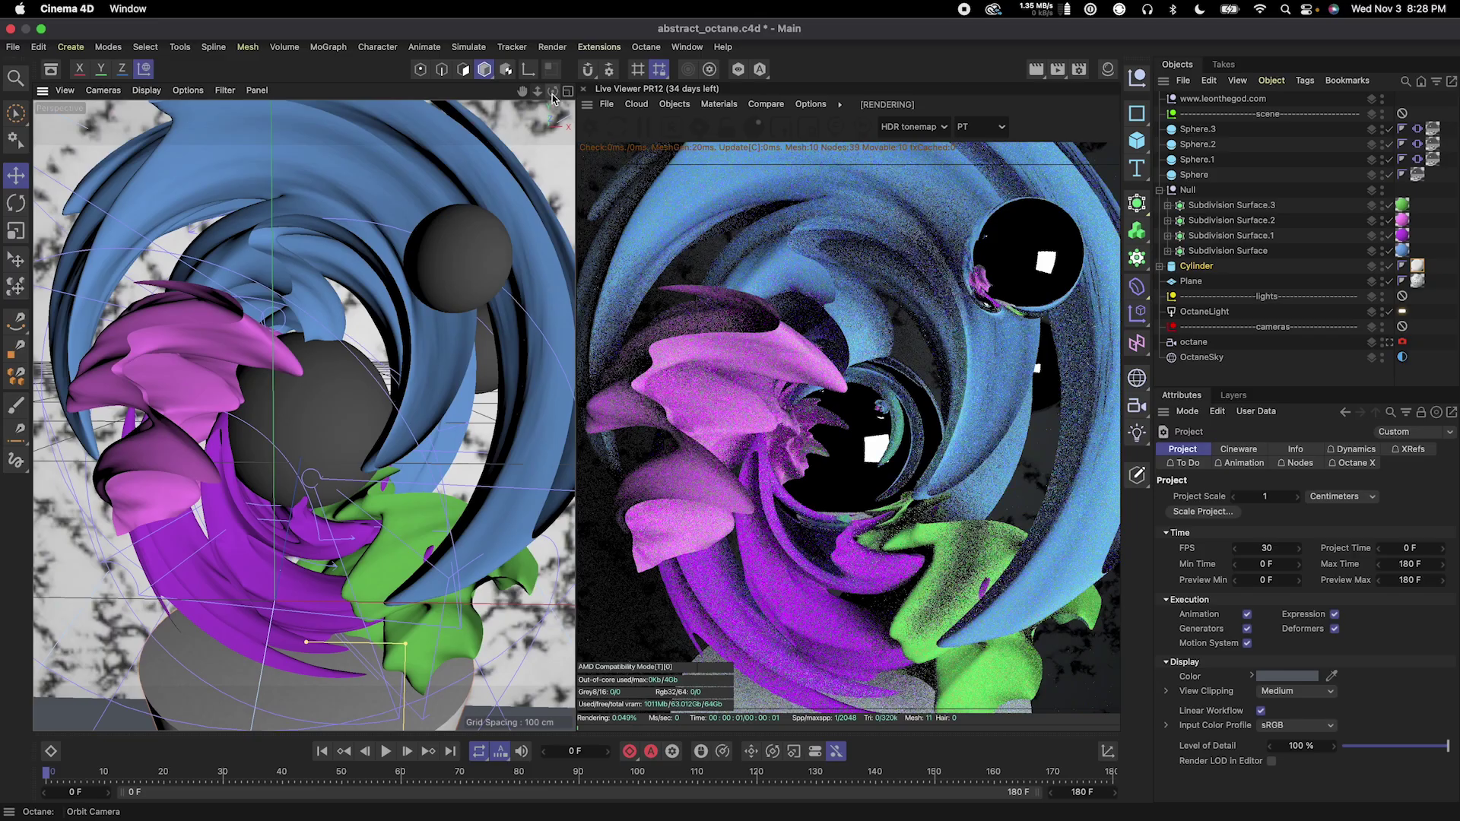
Orbit around the flower, zoom in close, then zoom back out to frame it whole
alt+drag(289, 411, 304, 414)
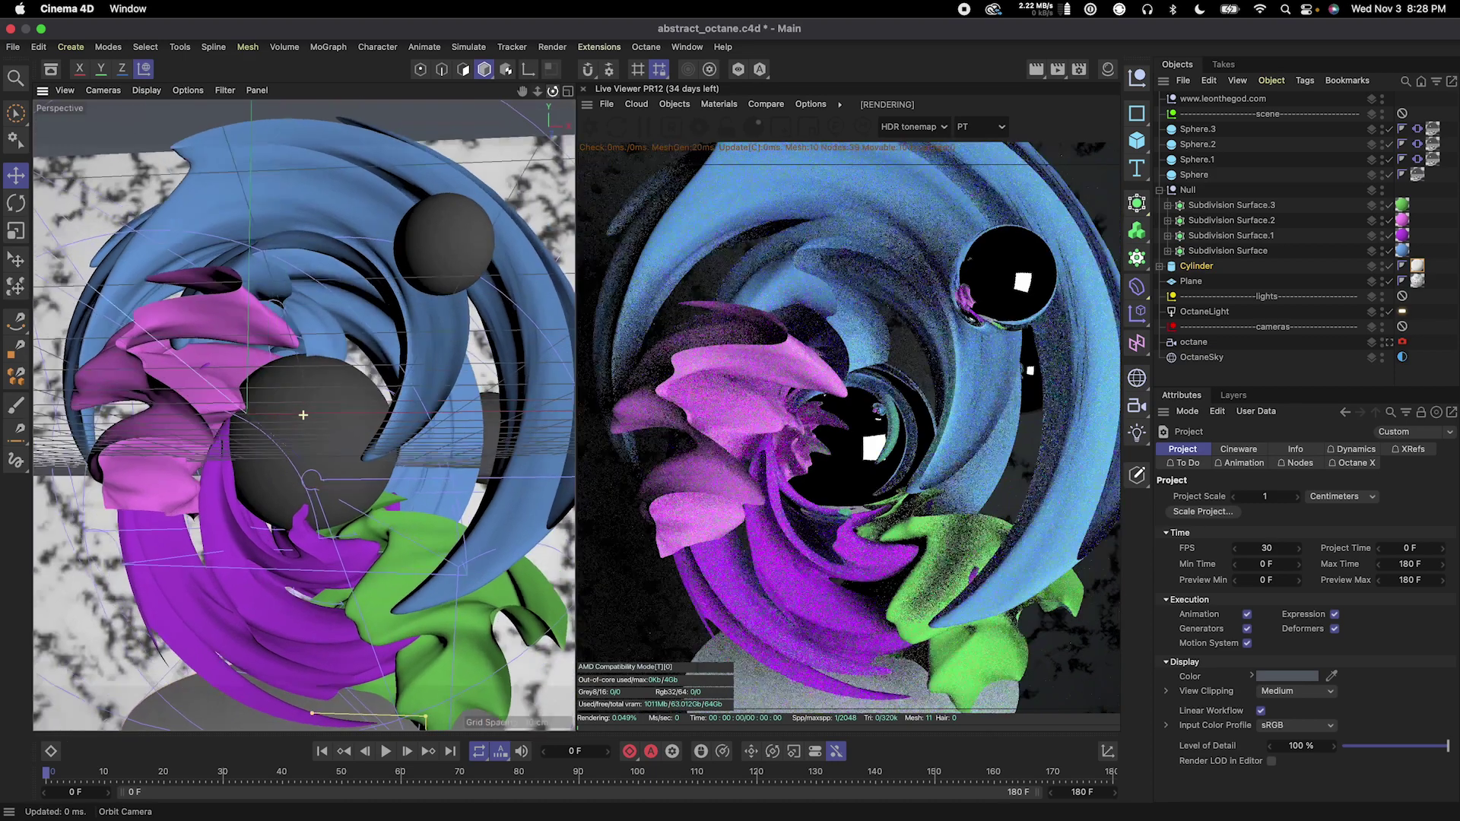
scroll(303, 415, down, 2)
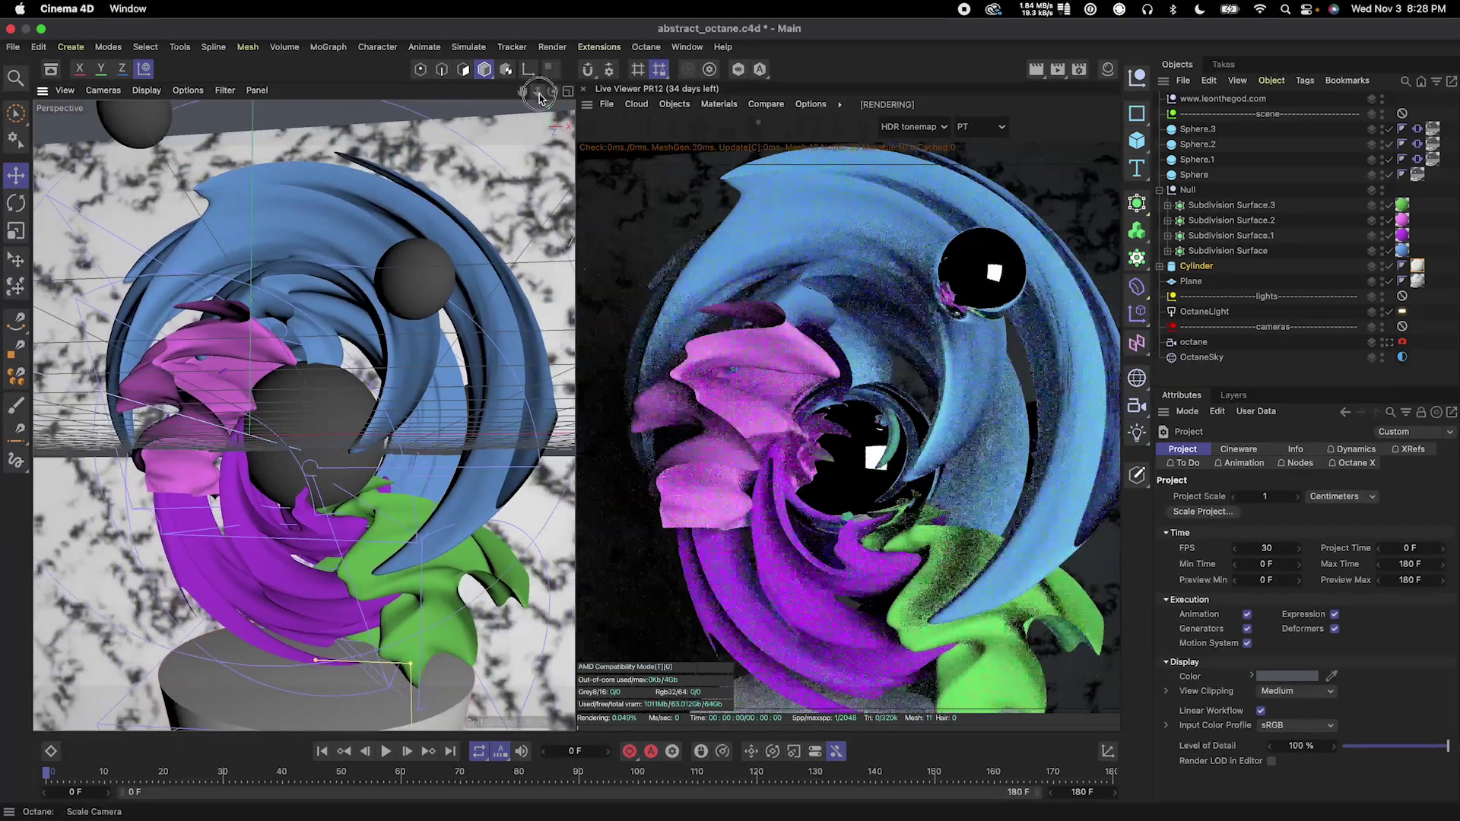
scroll(305, 415, down, 5)
scroll(304, 415, up, 2)
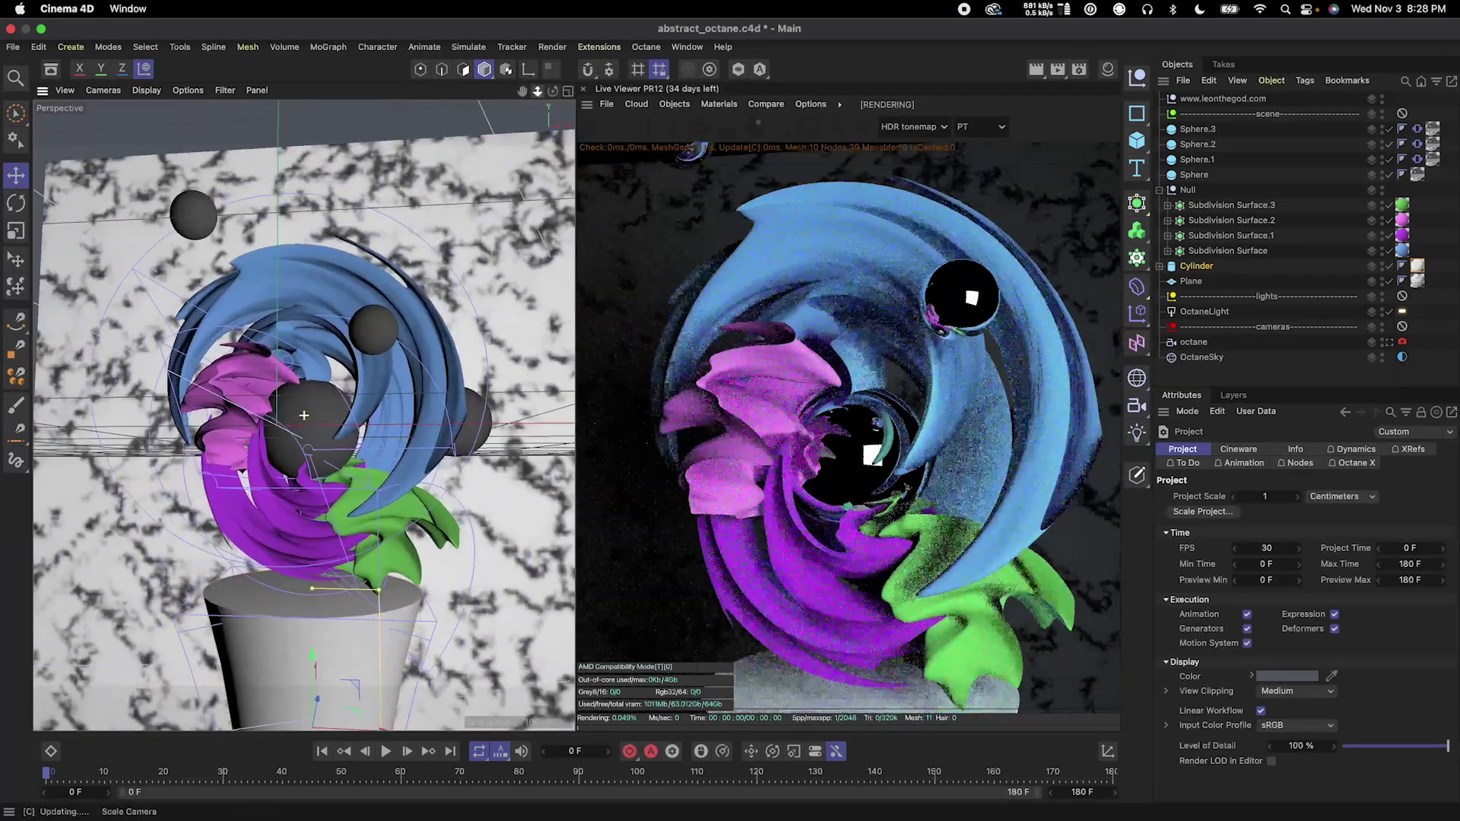
alt+drag(304, 415, 303, 415)
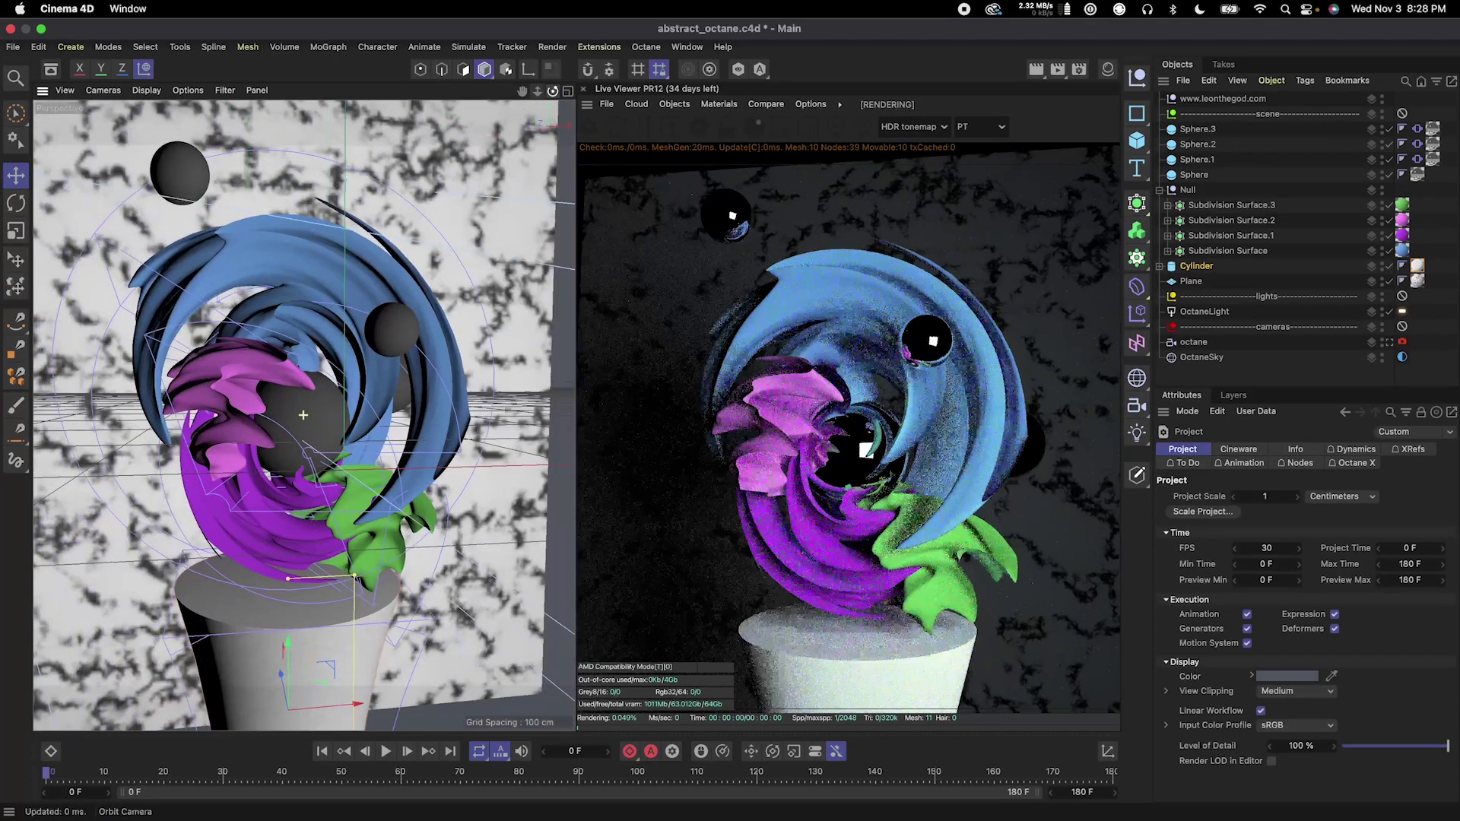
alt+right_drag(304, 415, 712, 150)
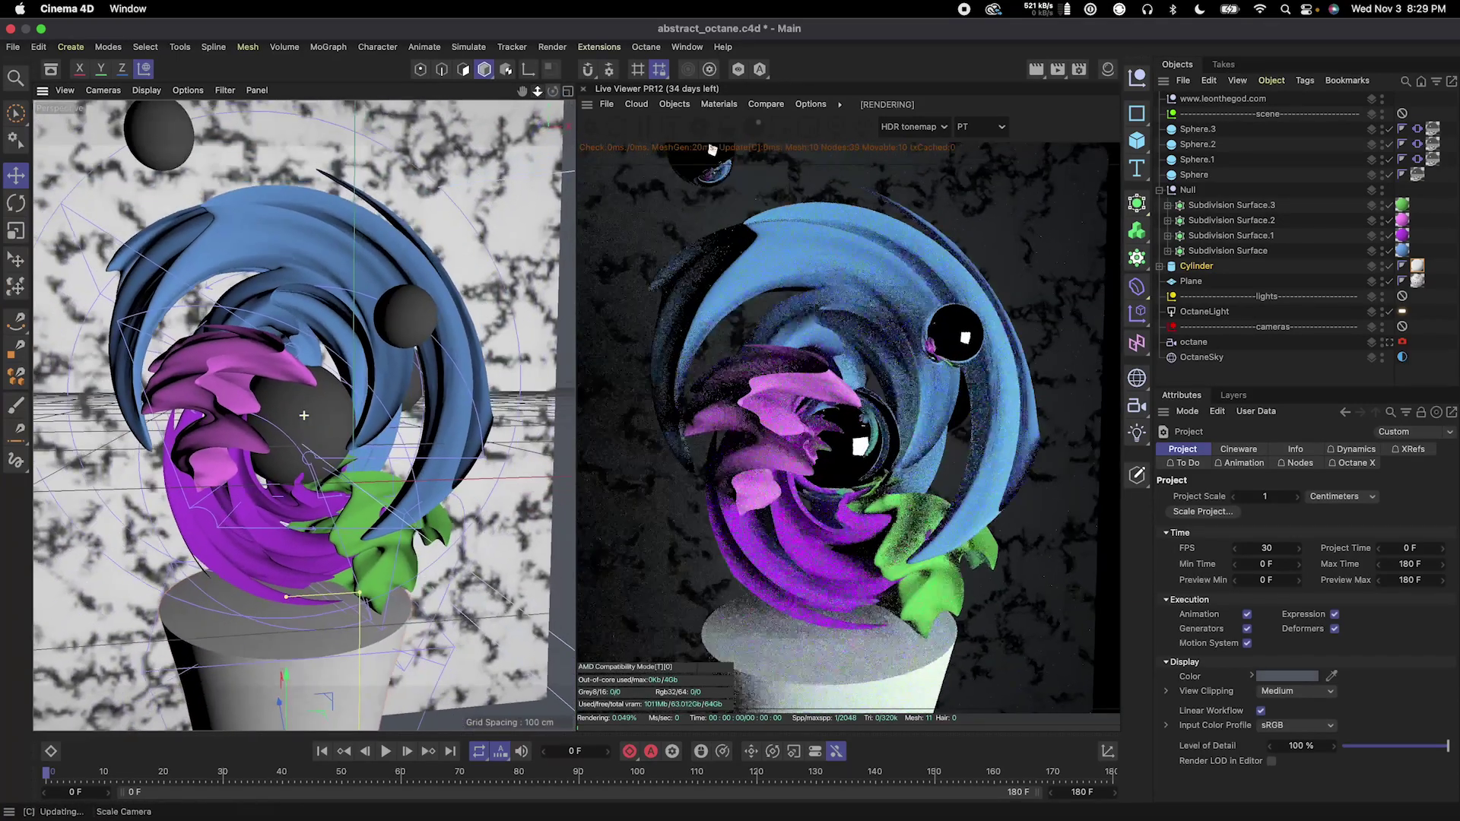
alt+drag(712, 150, 704, 142)
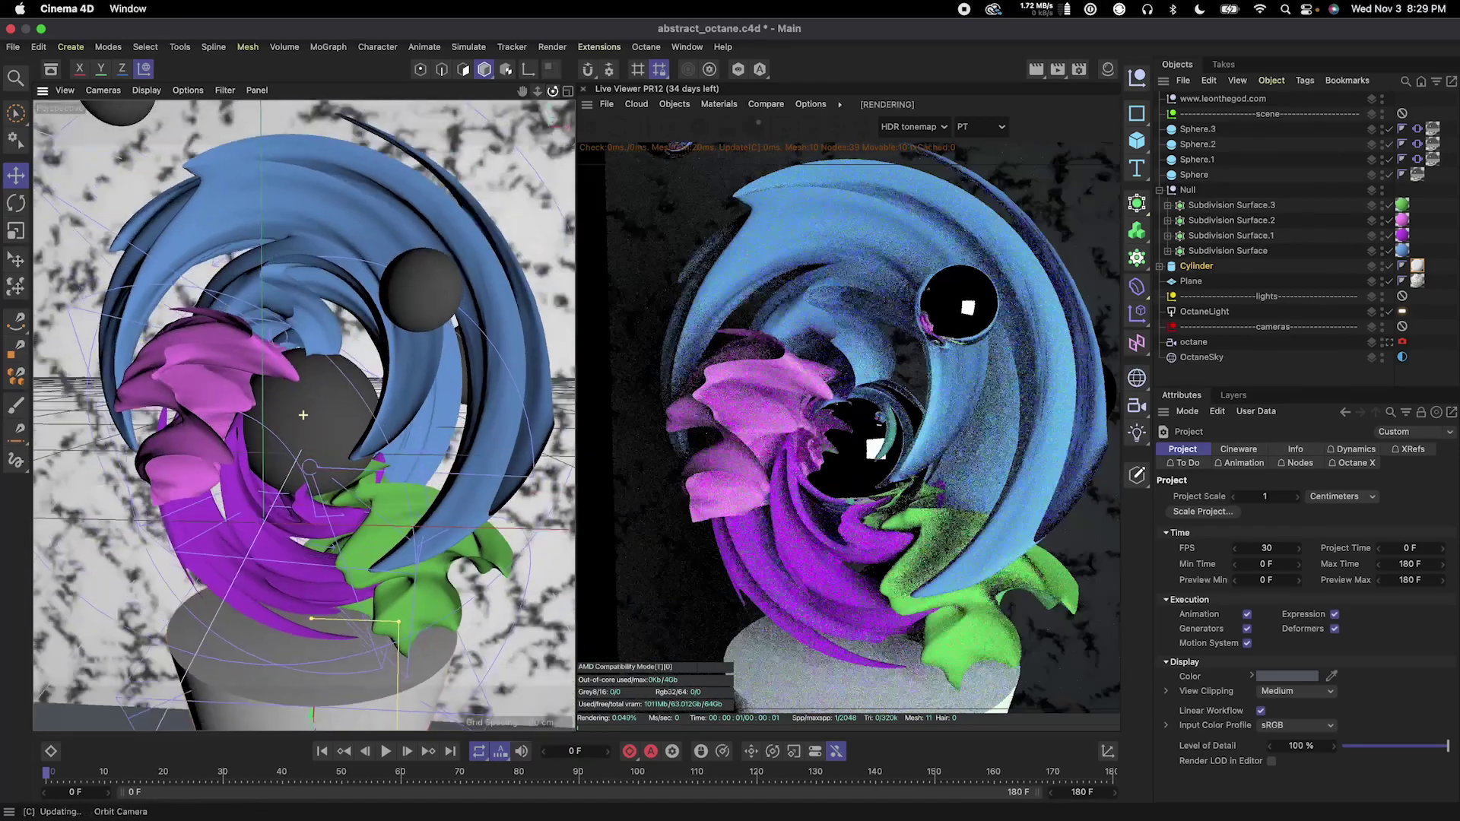
mouse_move(537, 90)
mouse_down()
mouse_move(502, 92)
mouse_move(571, 97)
mouse_move(283, 84)
mouse_up()
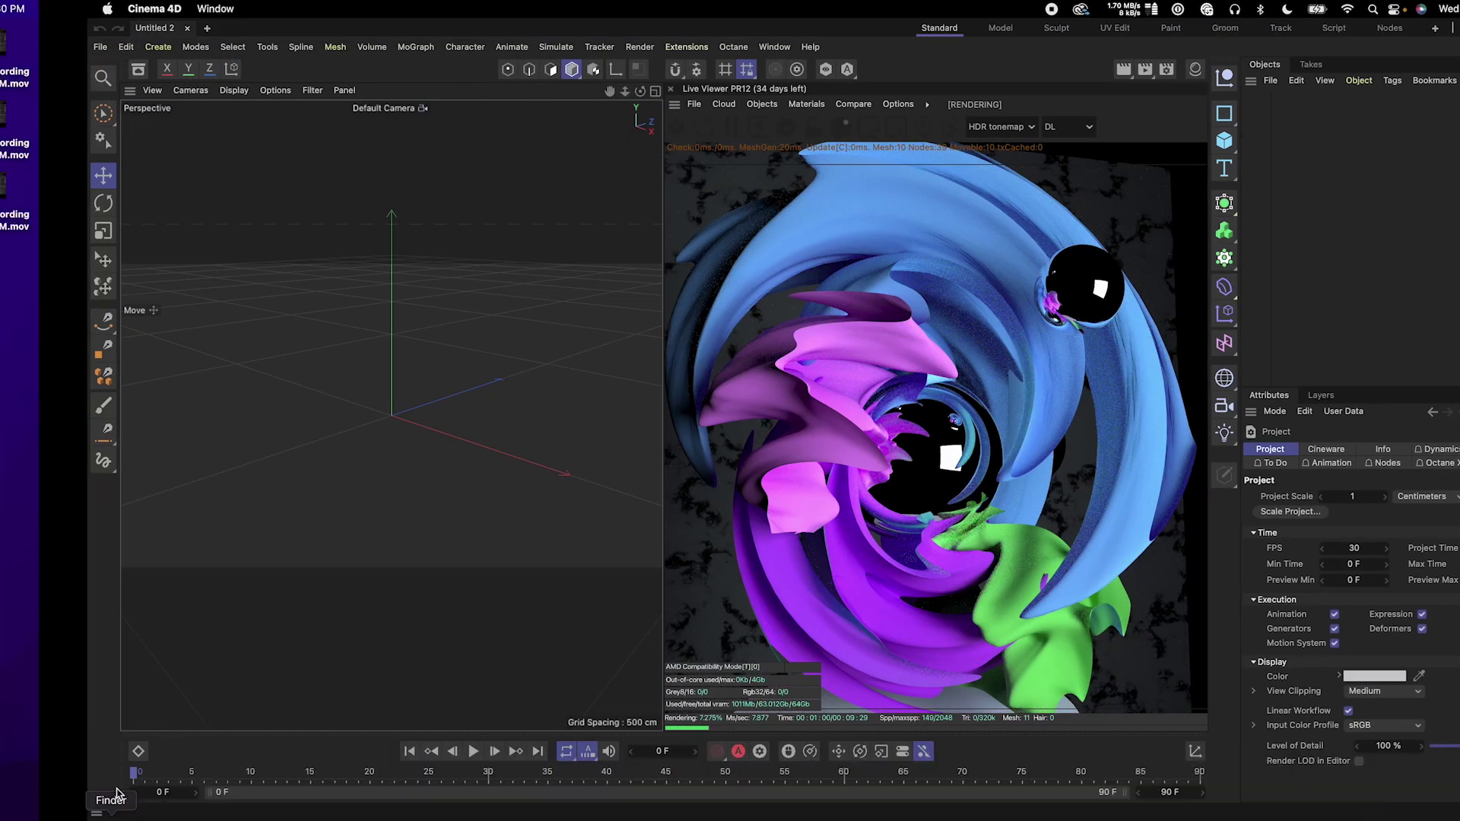
Reopen abstract_octane.c4d from the Finder abstract folder into Cinema 4D
click(115, 793)
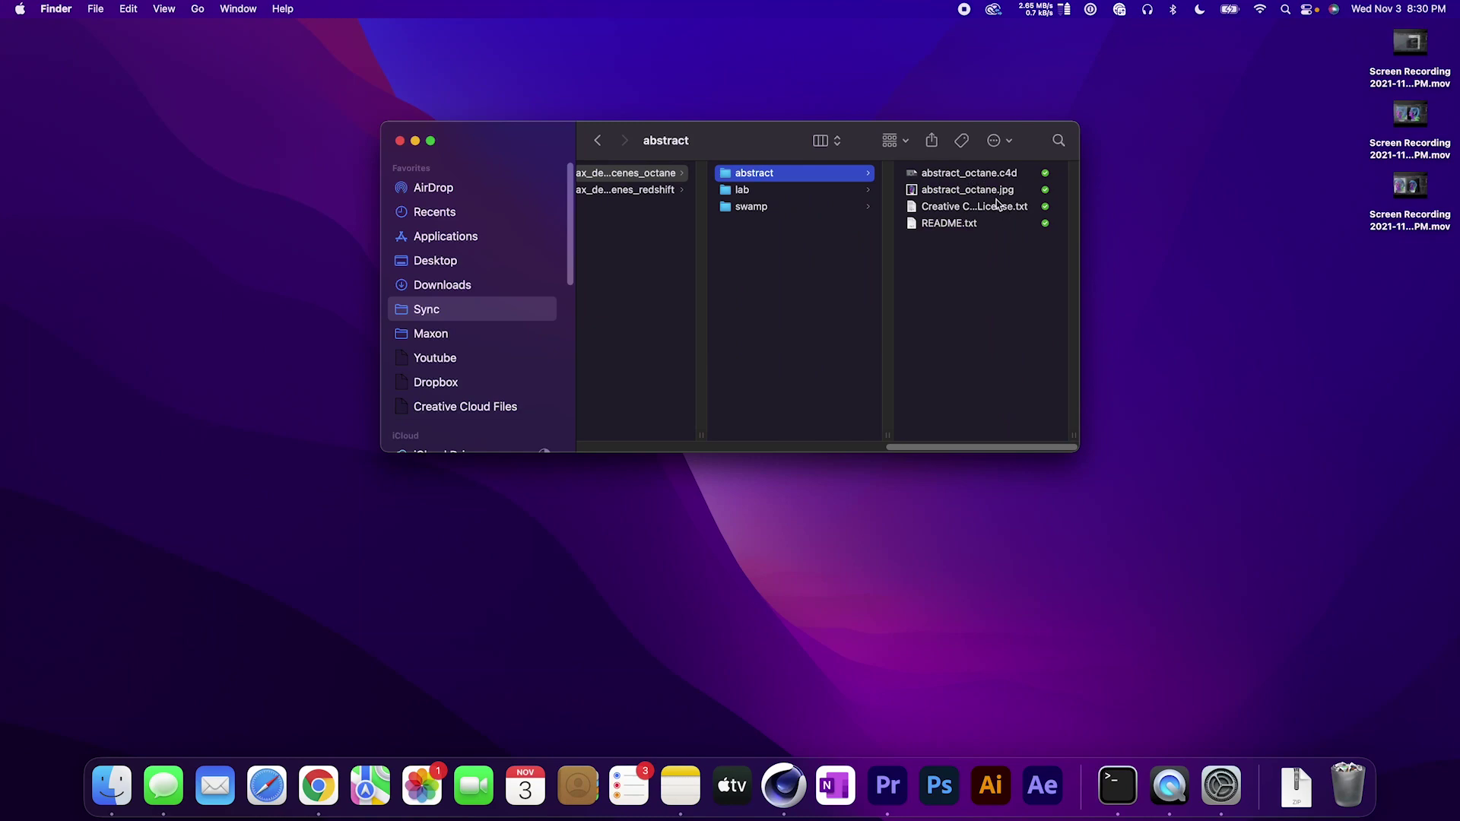
double_click(1006, 175)
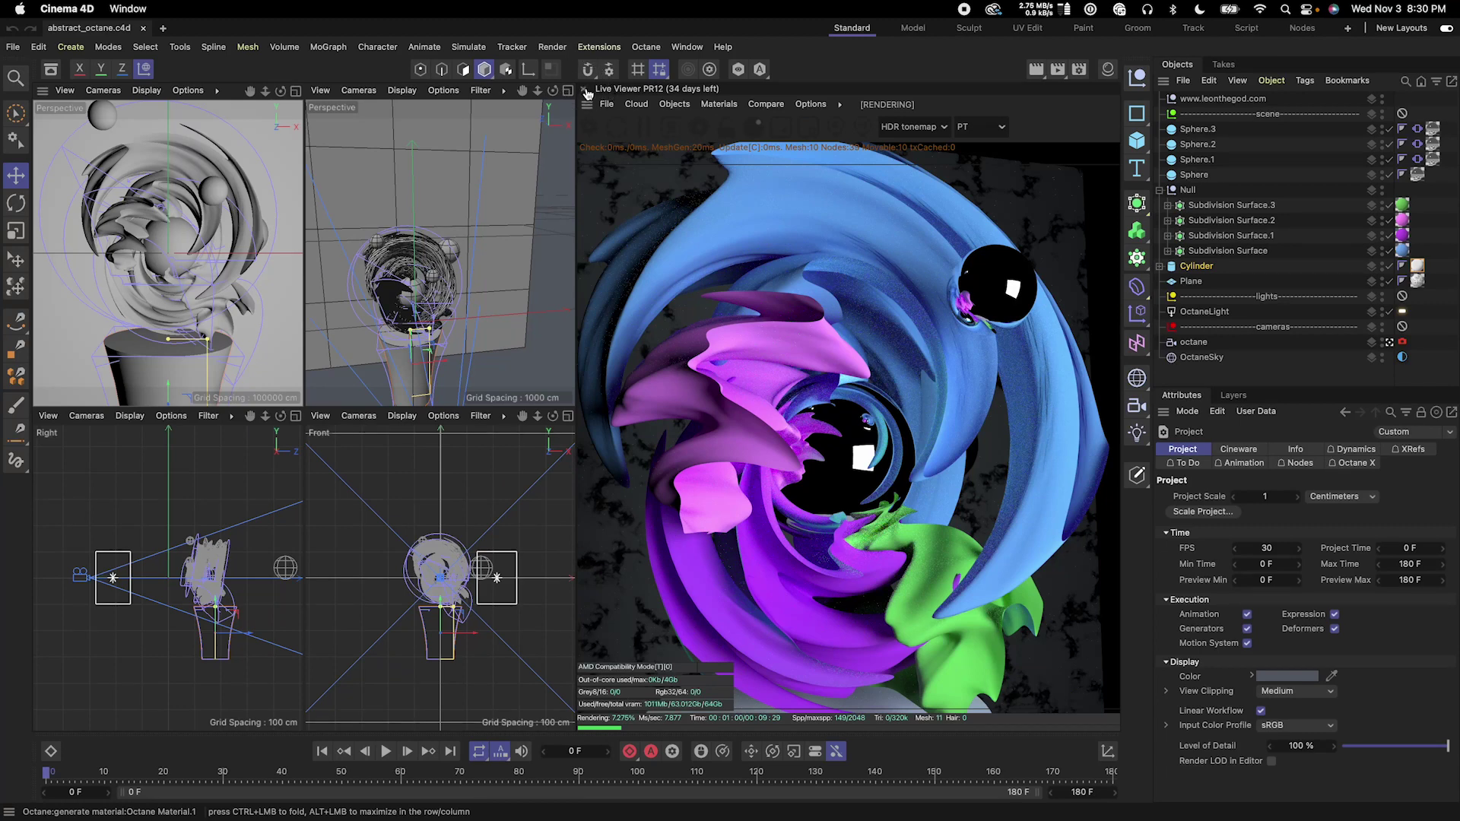
Close the Live Viewer, render abstract_octane at 1920x1920 to the Picture Viewer, then close it
click(586, 90)
key(shift+r)
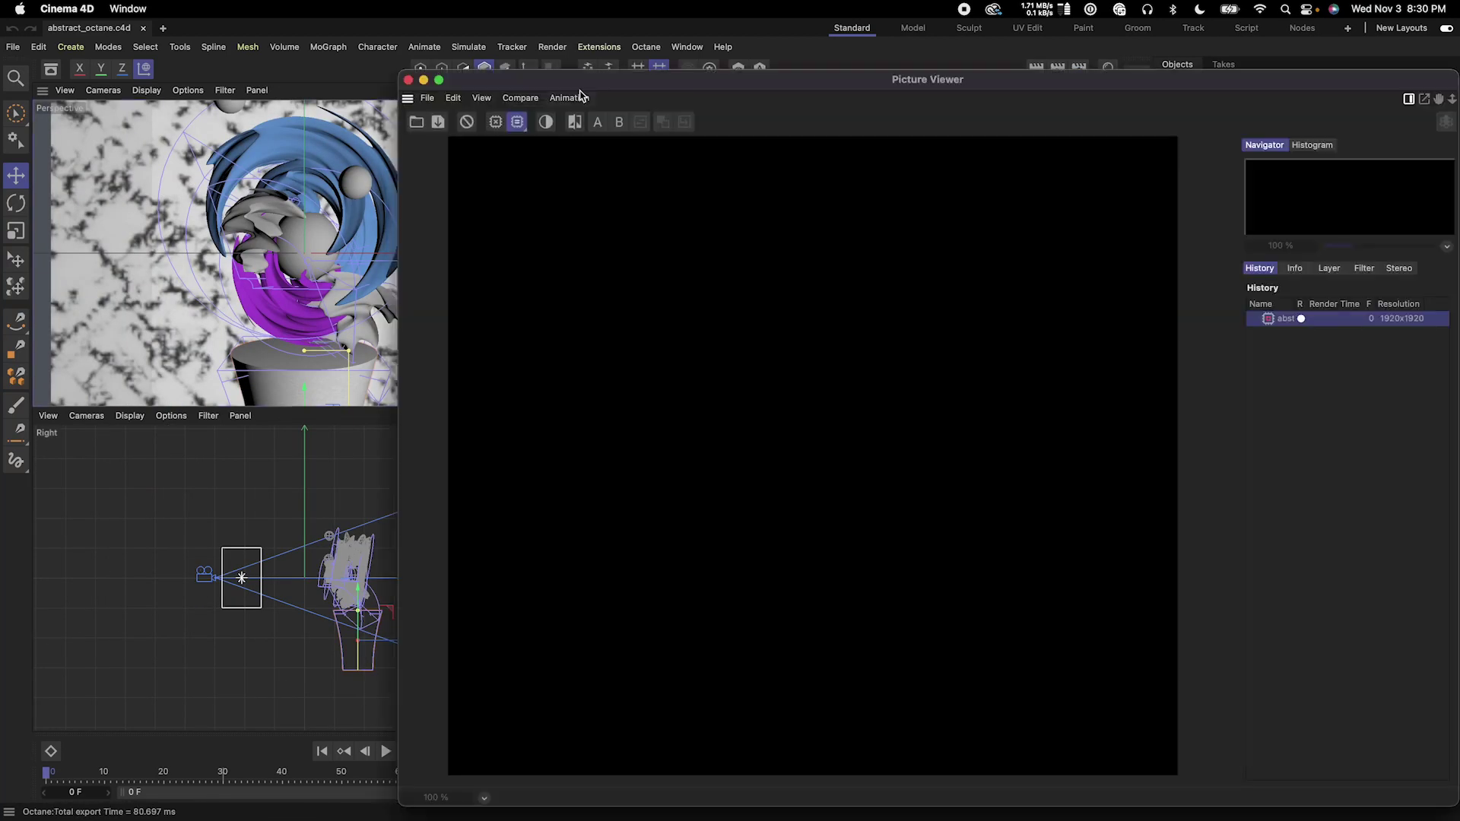
scroll(869, 284, down, 2)
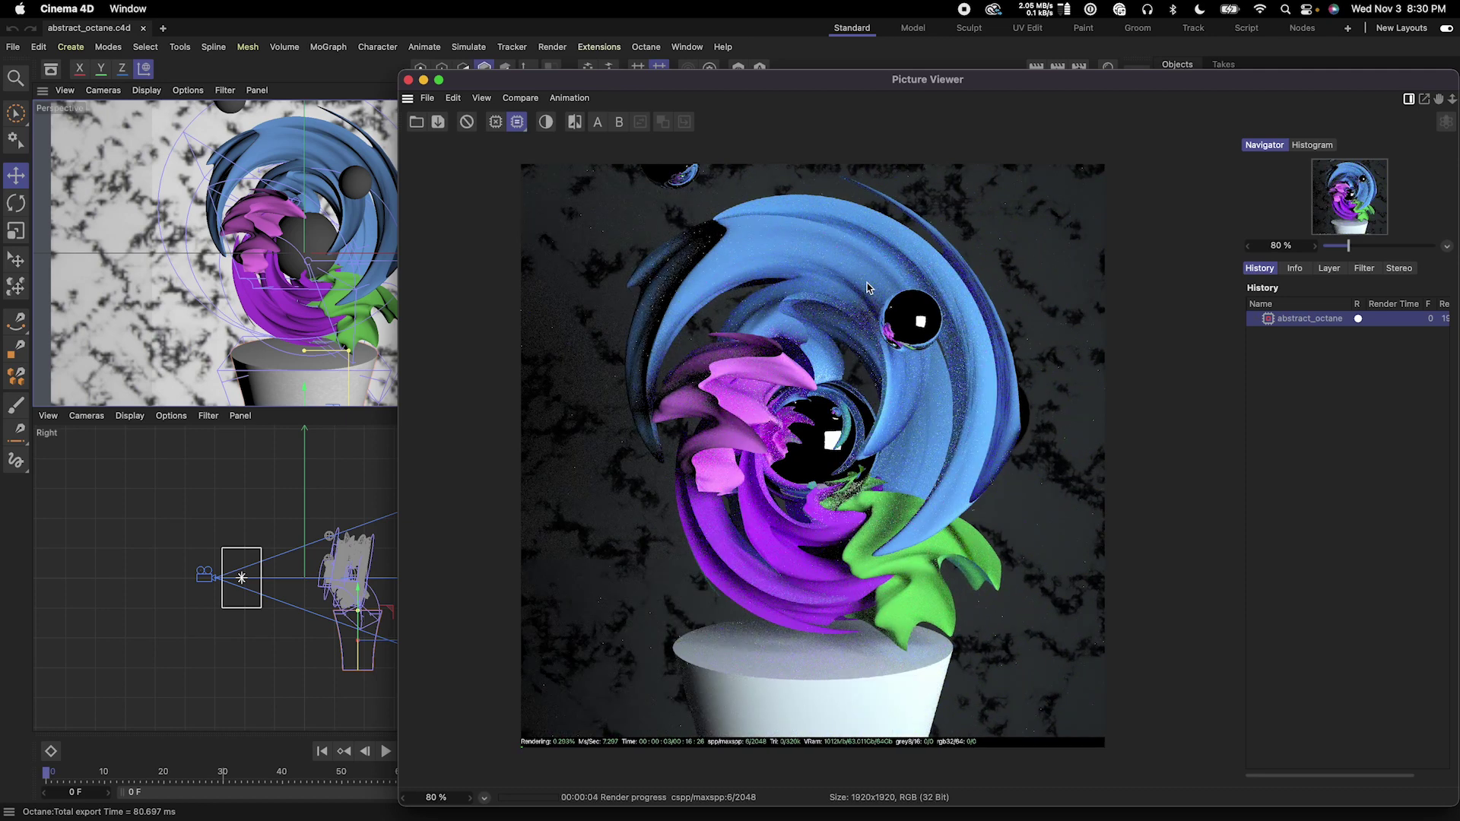
drag(879, 79, 728, 56)
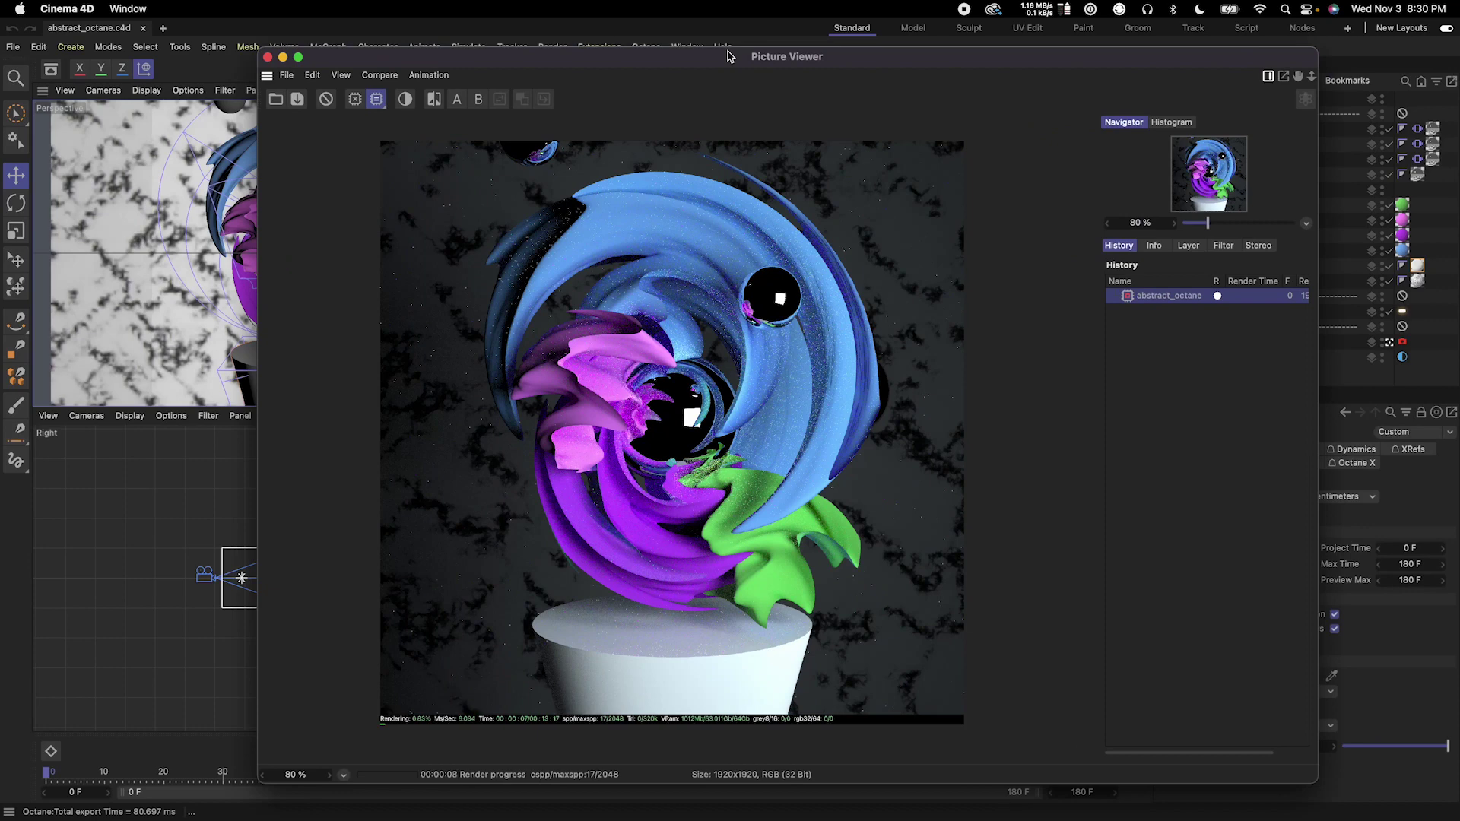
drag(467, 66, 476, 93)
key(super+w)
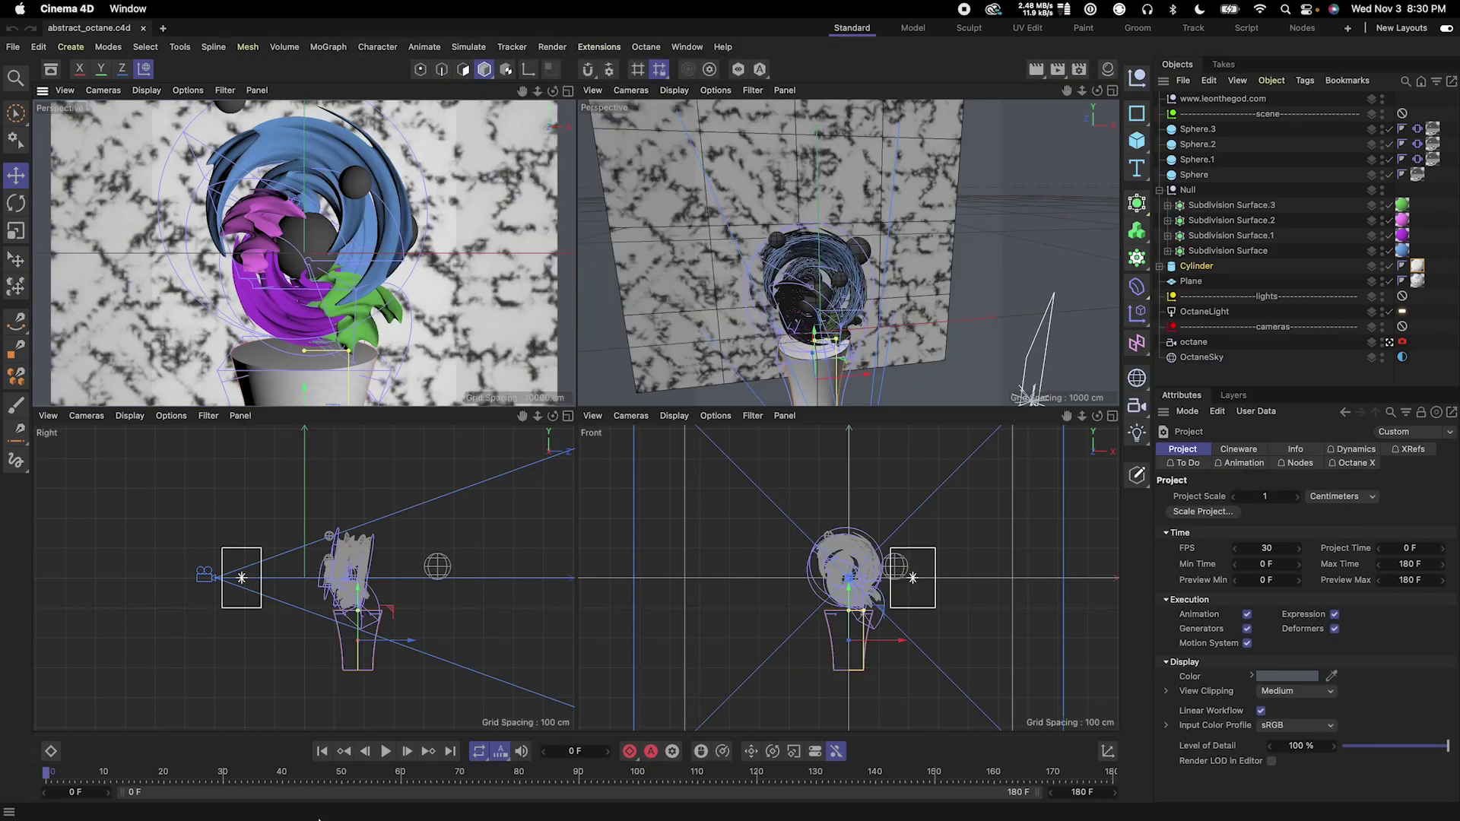
Open lab_octane.c4d from the lab folder in Finder as a second Cinema 4D document
click(112, 786)
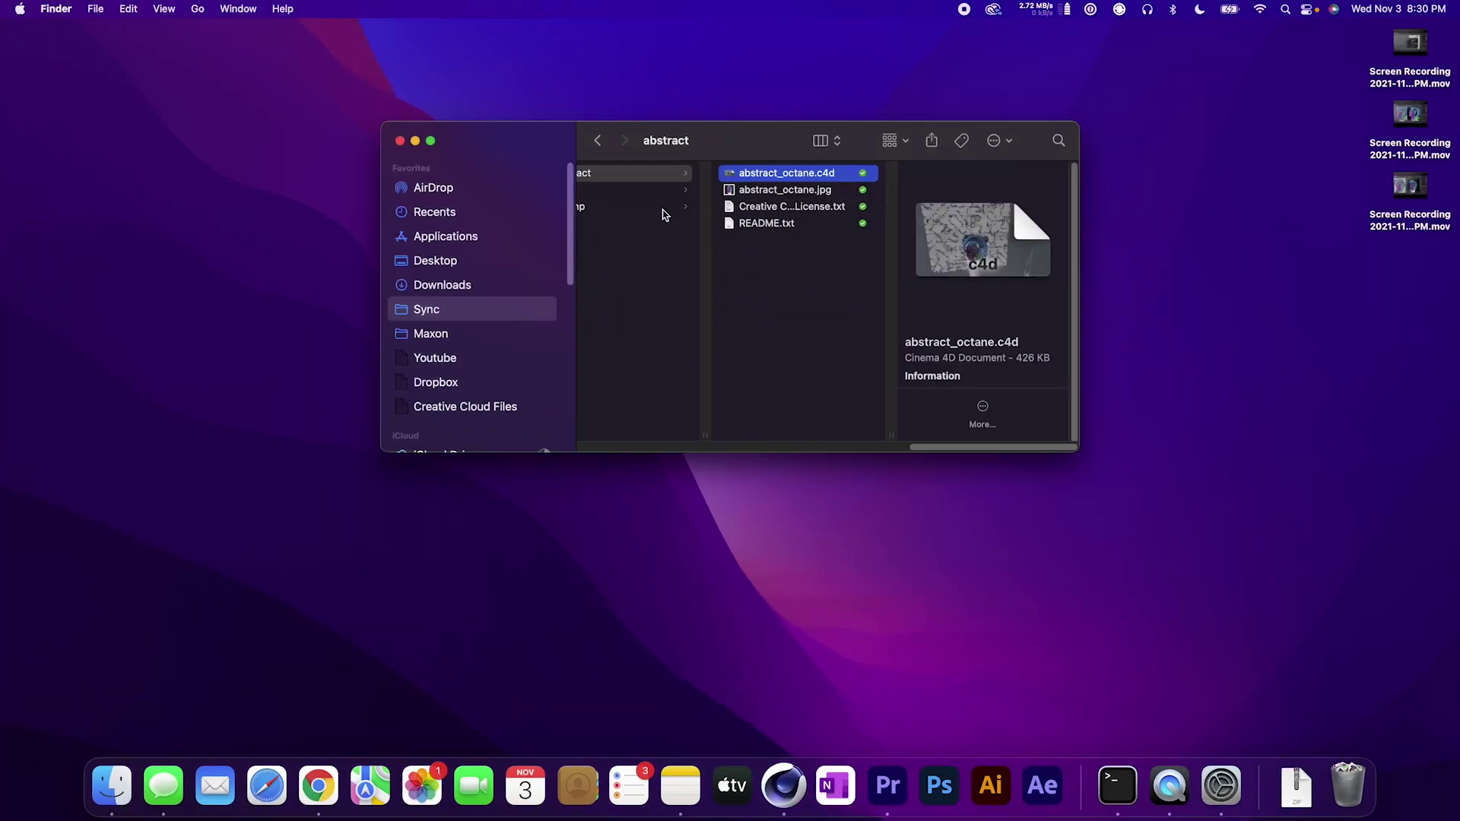
click(657, 190)
double_click(829, 189)
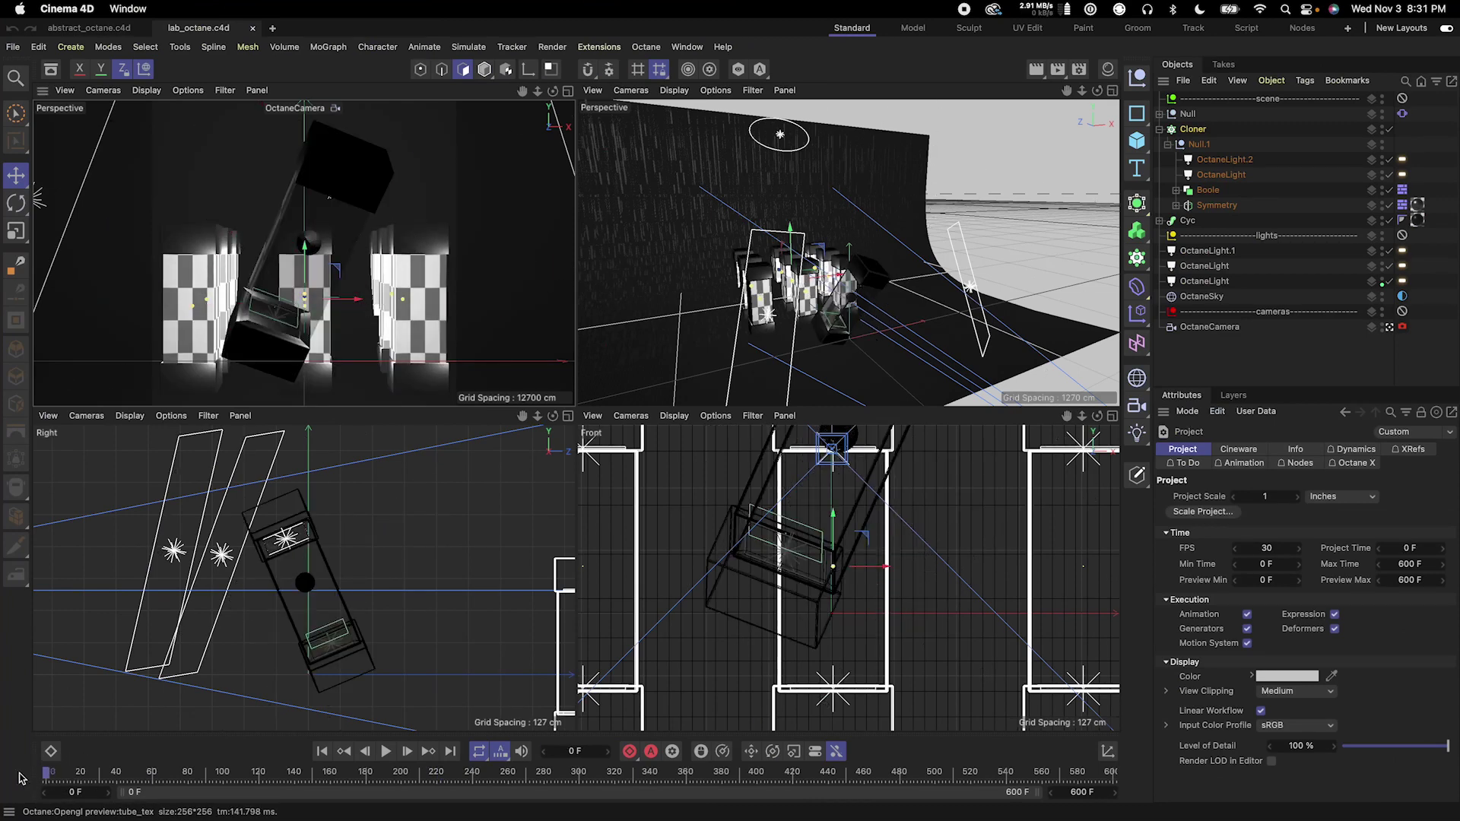
Bake the lab scene's dynamics simulation from the Project Dynamics Cache settings
click(1354, 450)
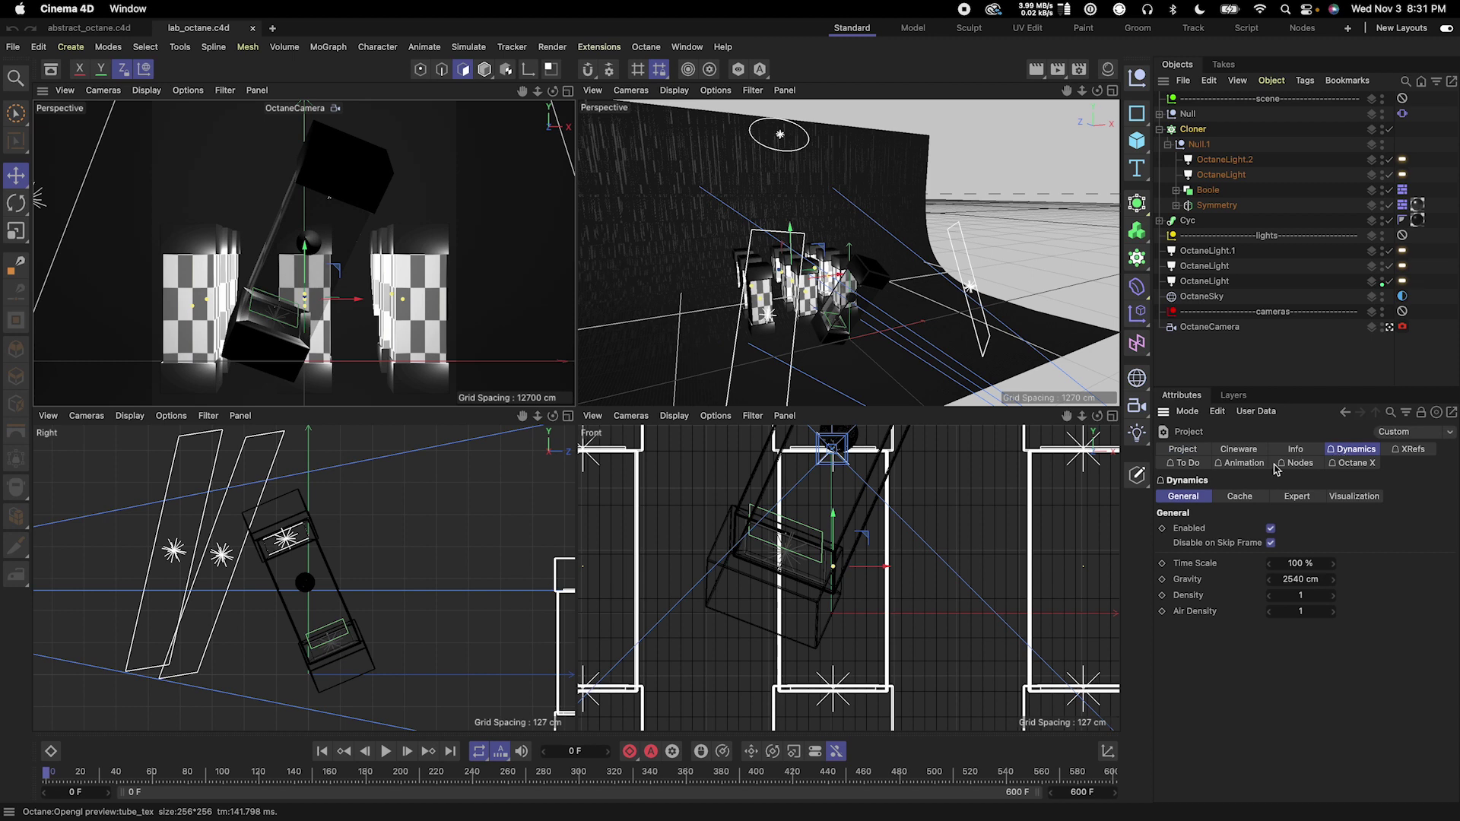
click(1242, 497)
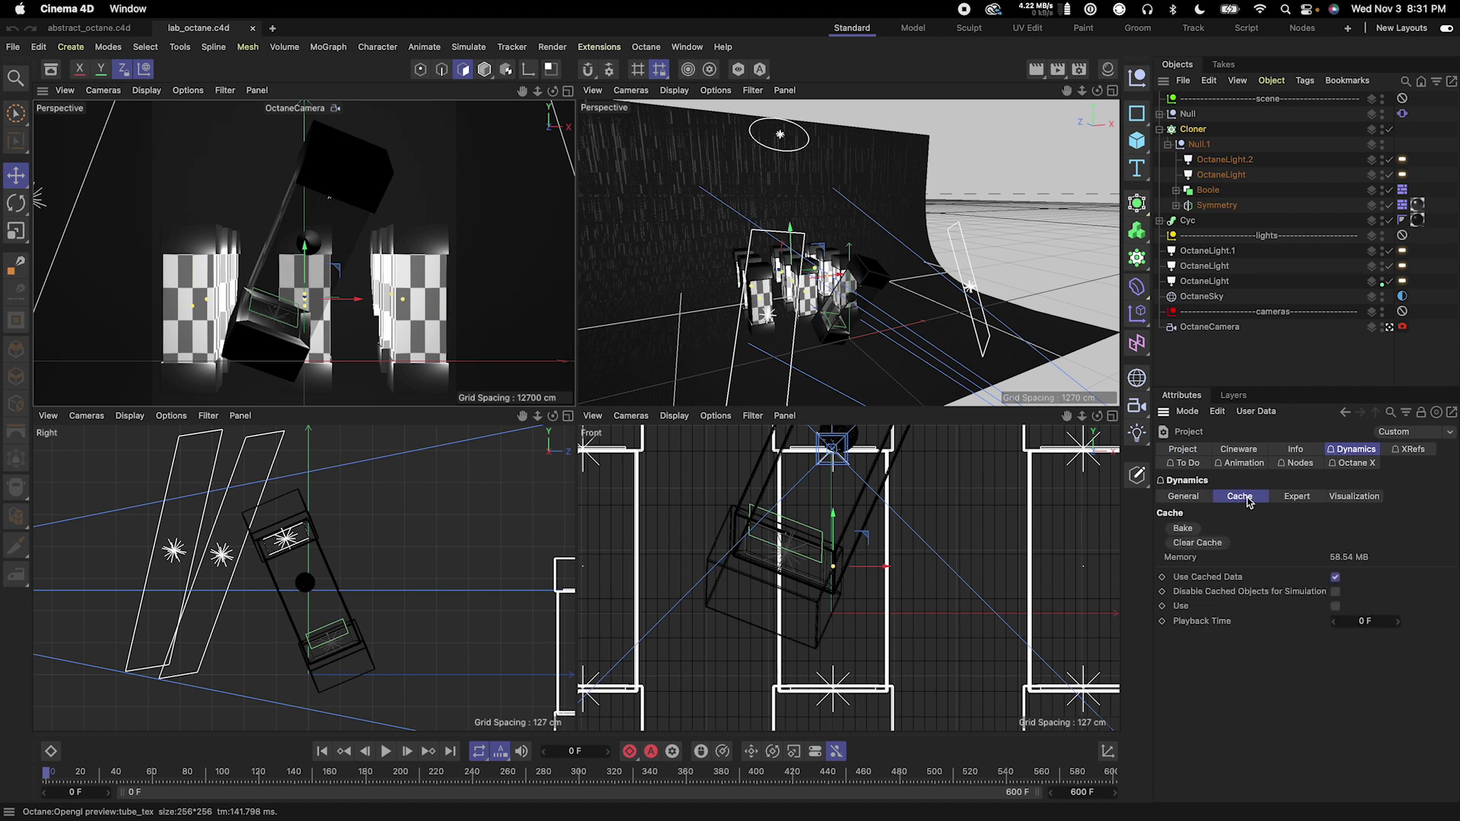
click(1183, 529)
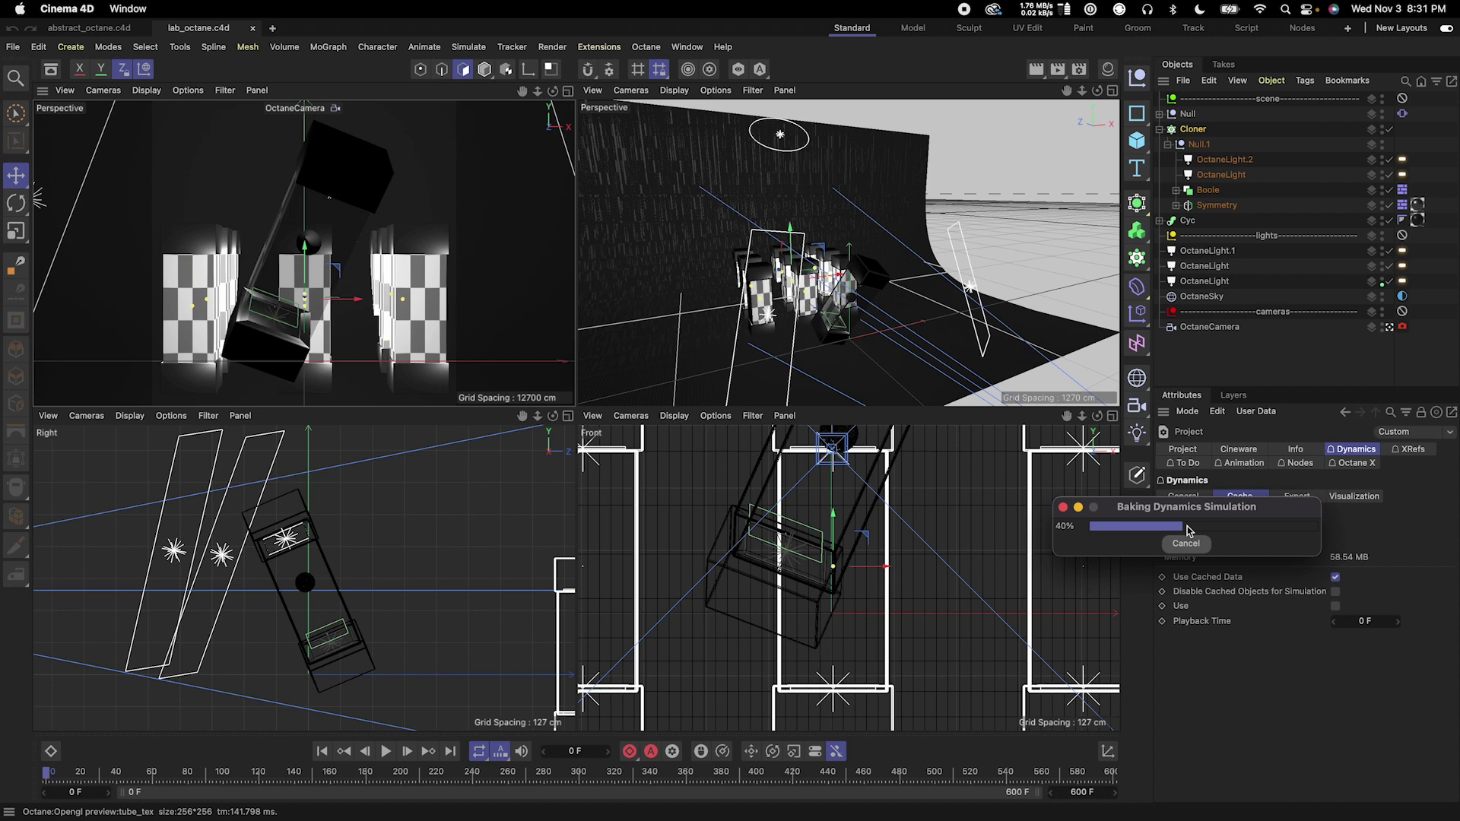
Preview the lab_octane.jpg reference image in Quick Look from the lab folder
click(126, 813)
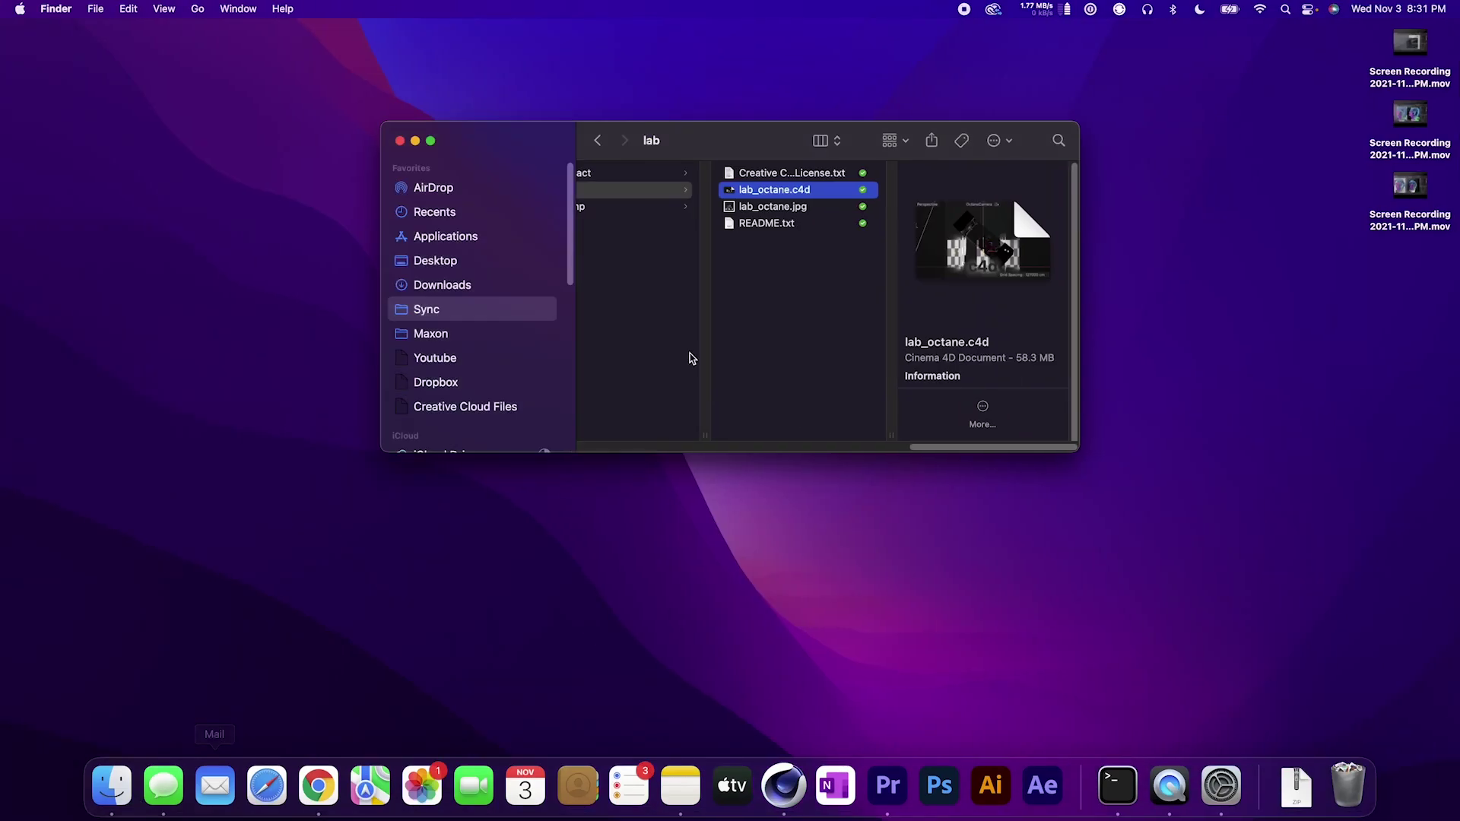
click(825, 202)
key(space)
key(space)
key(space)
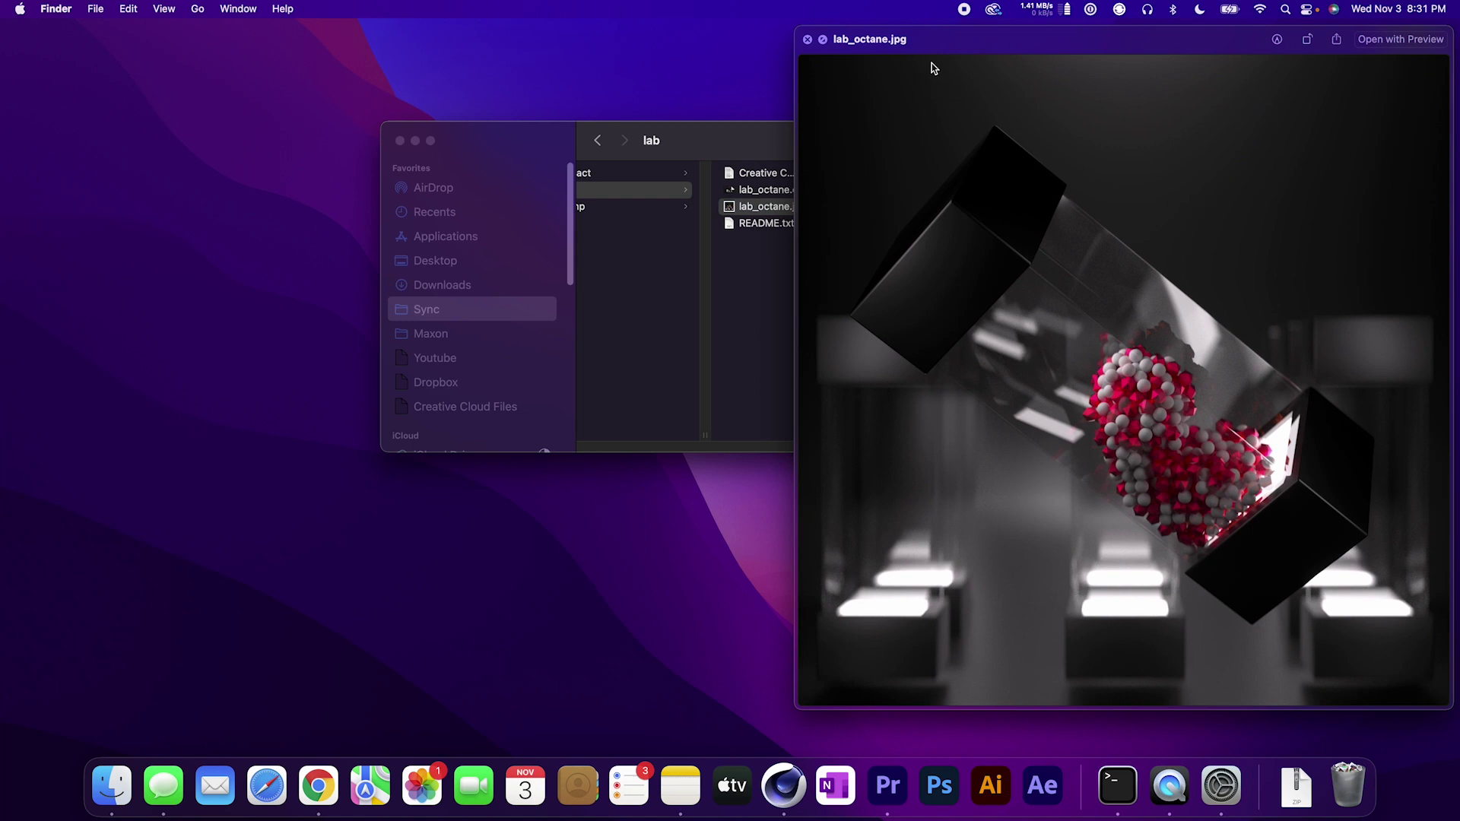
mouse_move(938, 58)
mouse_down()
mouse_move(880, 42)
mouse_move(924, 53)
mouse_up()
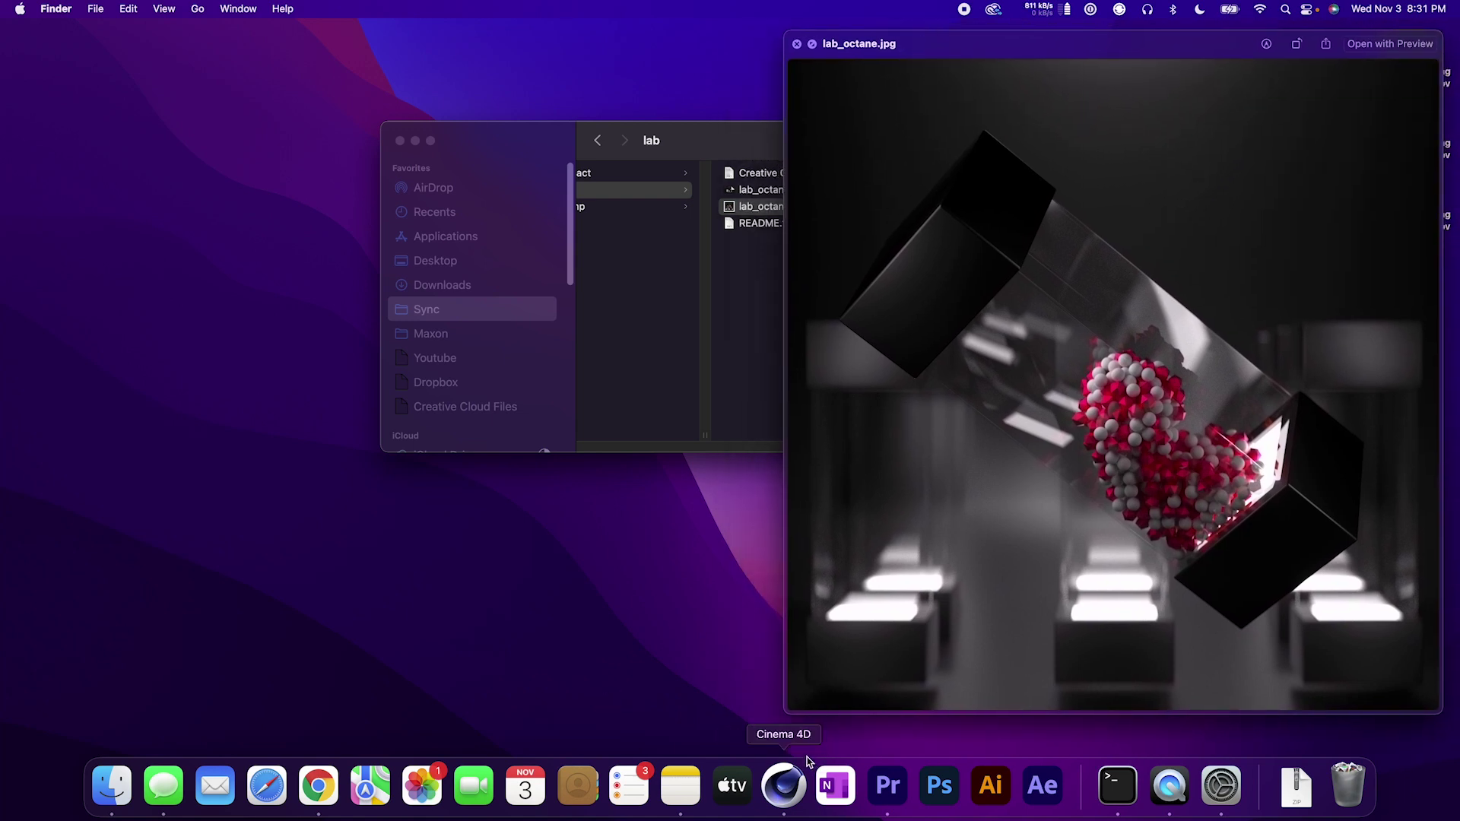
Render the lab scene's current frame with Shift+R, then close the image preview
click(783, 786)
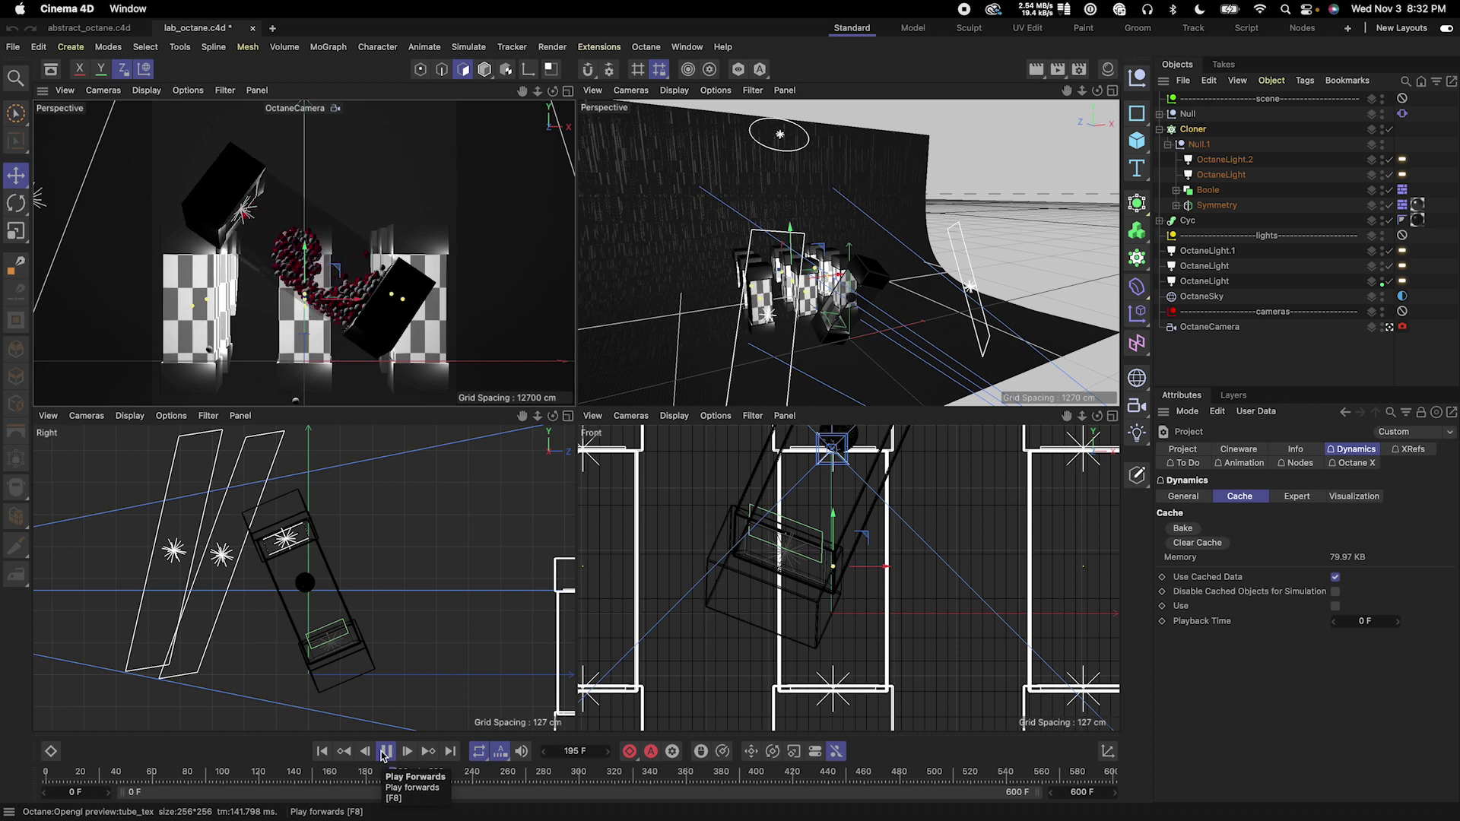
key(shift+r)
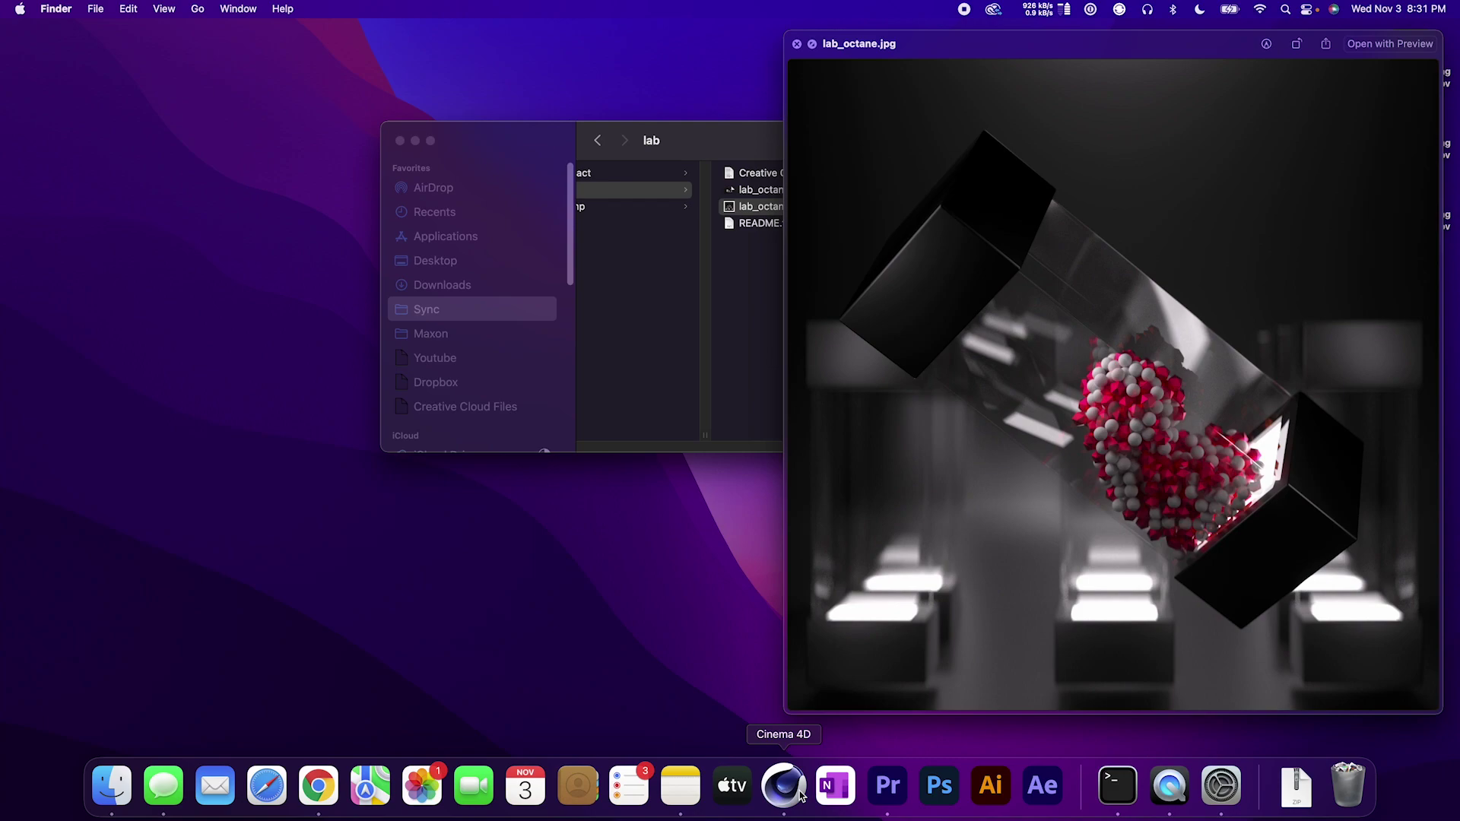
key(space)
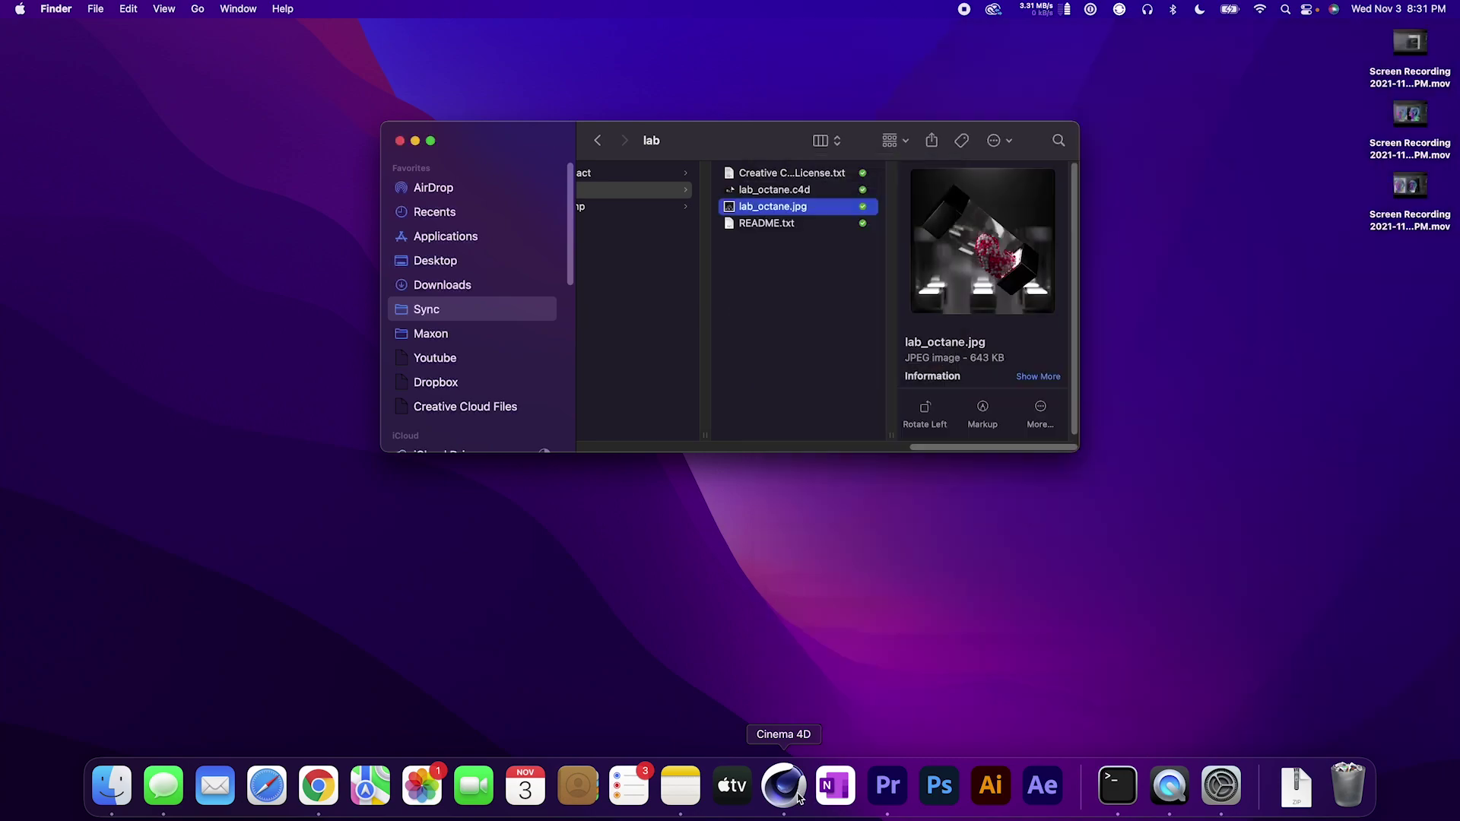
click(784, 788)
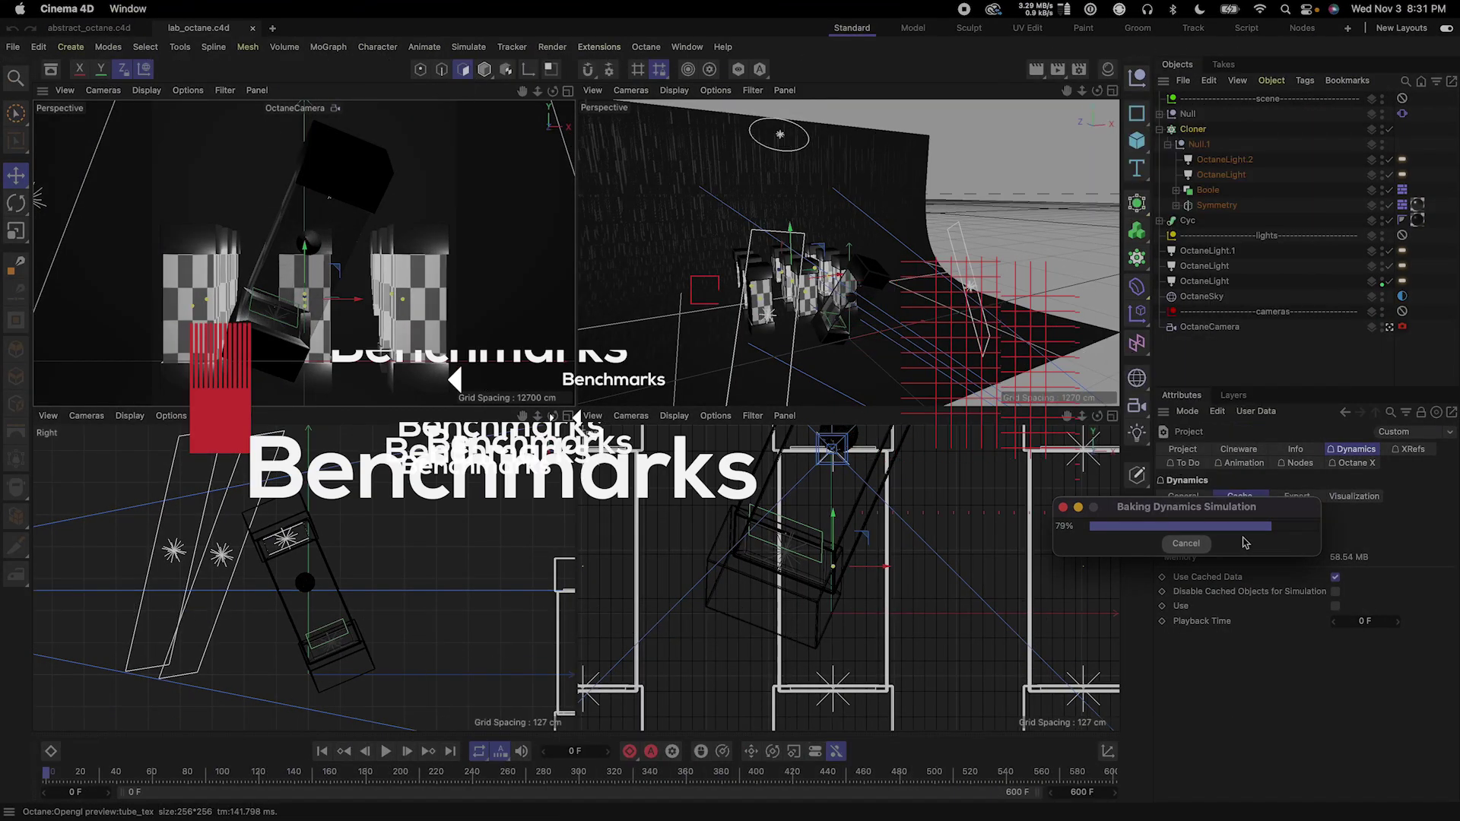